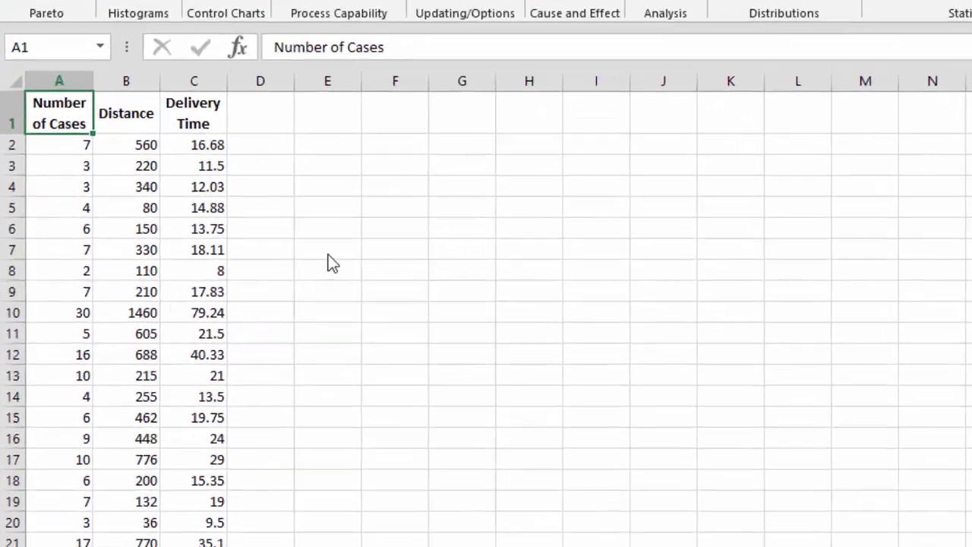
Step: Start a multiple linear regression on the Number of Cases, Distance and Delivery Time data in columns A to C
{"action": "left_click", "coordinate": [170, 207]}
{"action": "left_click", "coordinate": [183, 101]}
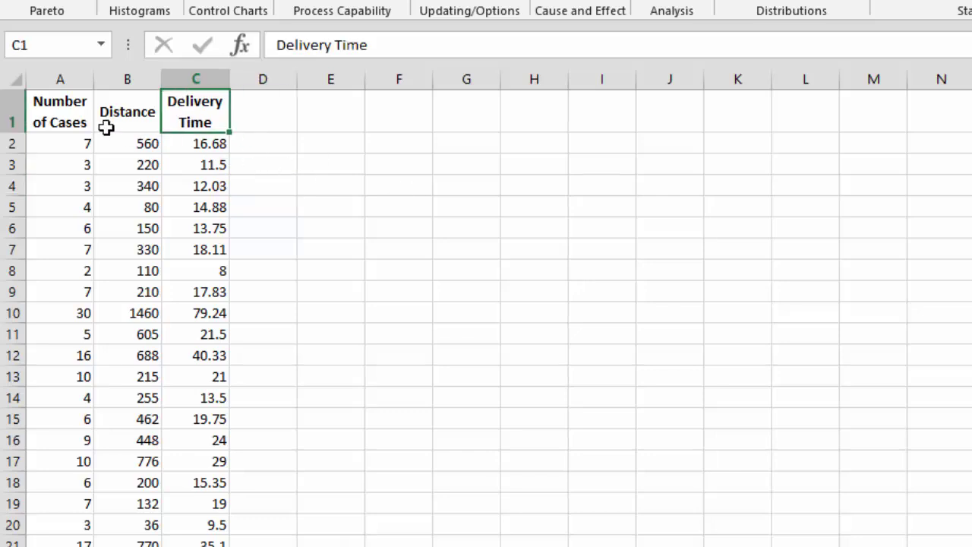
{"action": "left_click", "coordinate": [75, 119]}
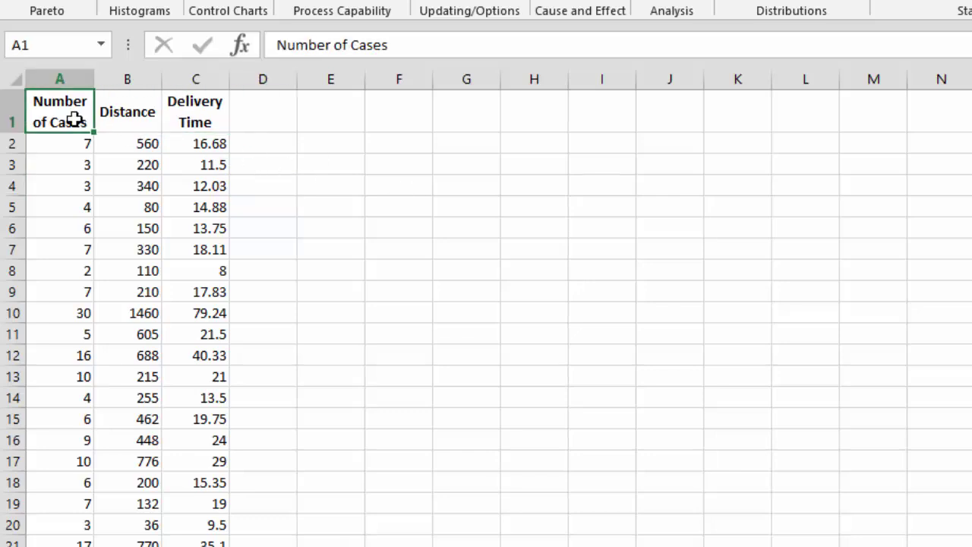
{"action": "left_click", "coordinate": [118, 112]}
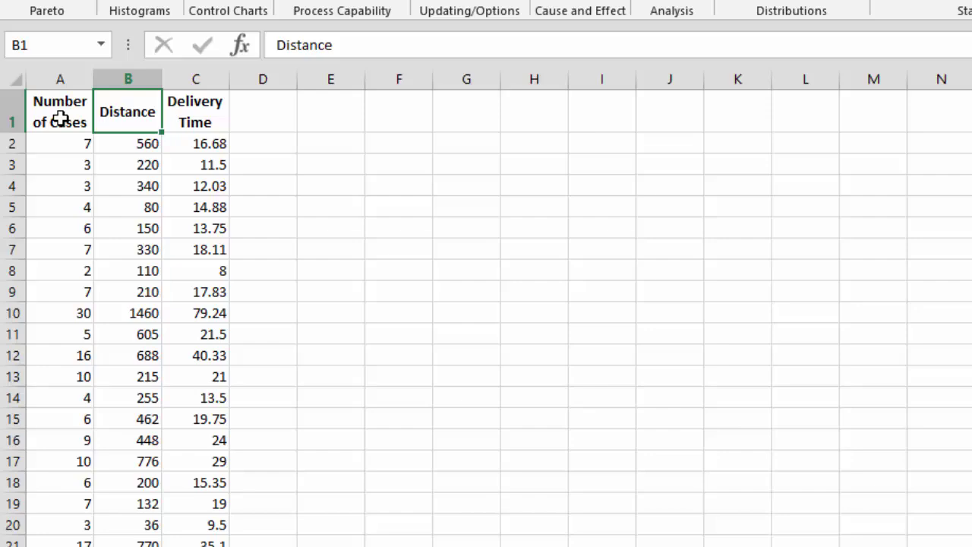
{"action": "left_click_drag", "start_coordinate": [60, 79], "coordinate": [195, 79]}
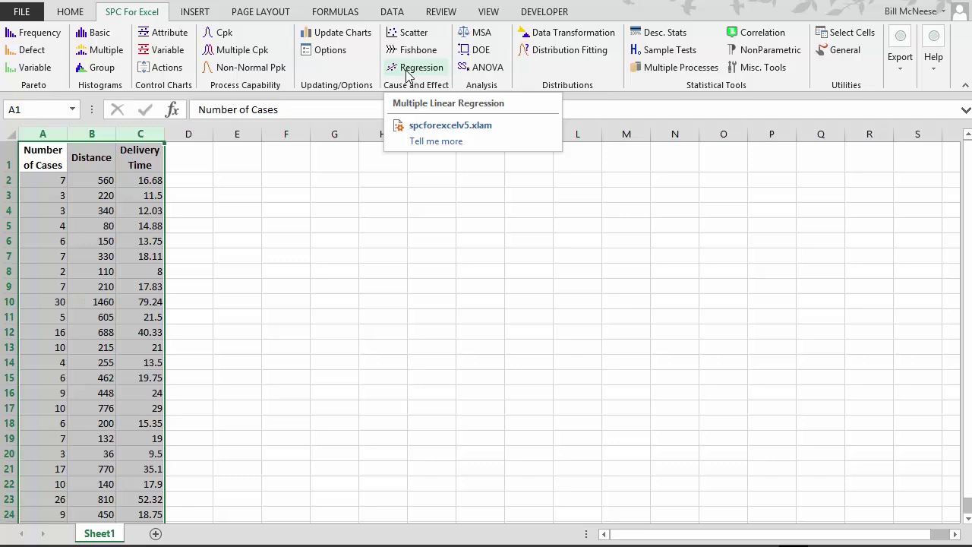
{"action": "left_click", "coordinate": [408, 73]}
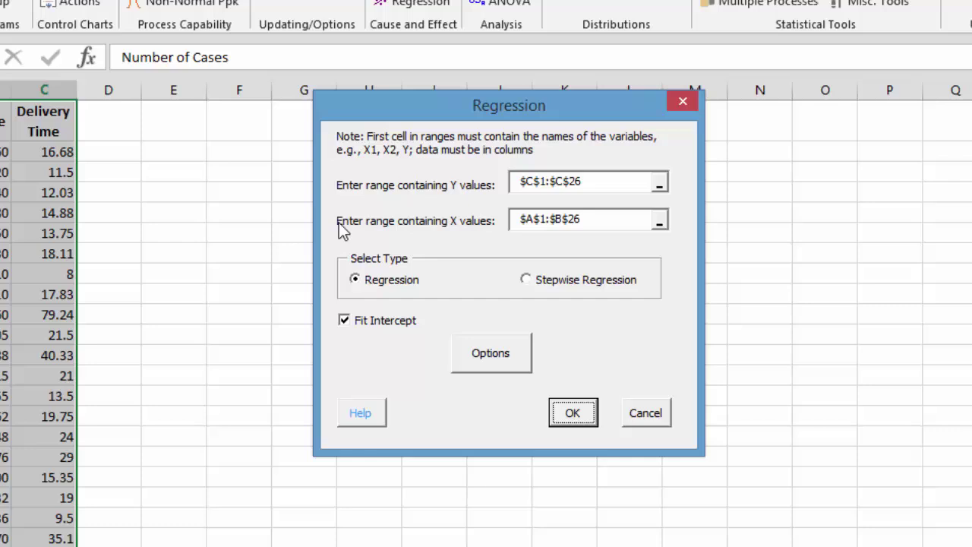
Step: Keep the standardized, internally studentized and externally studentized residual outputs enabled, and run the regression with the fitted intercept
{"action": "left_click", "coordinate": [477, 361]}
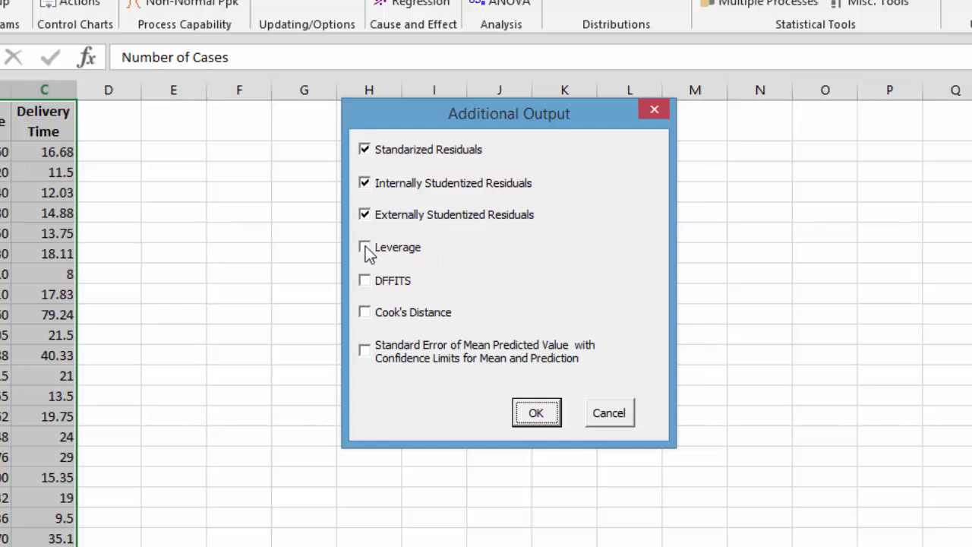
{"action": "left_click", "coordinate": [538, 422]}
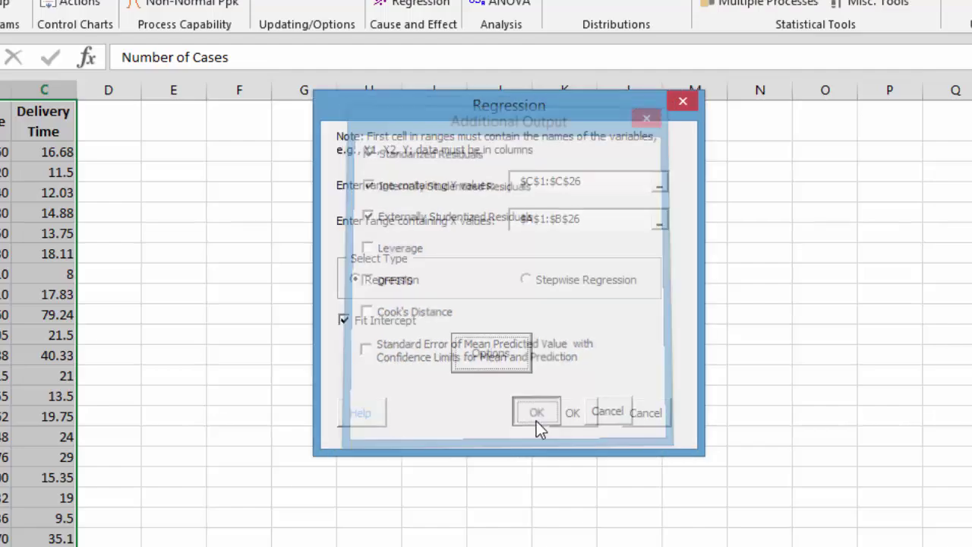
{"action": "left_click", "coordinate": [571, 412]}
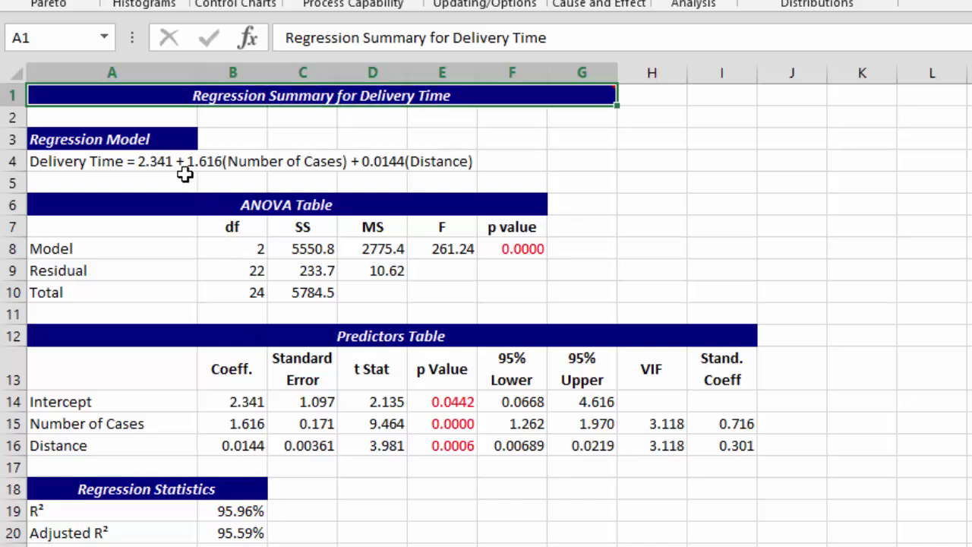
Step: Examine the regression model equation and the model's p value in the ANOVA table
{"action": "left_click", "coordinate": [101, 134]}
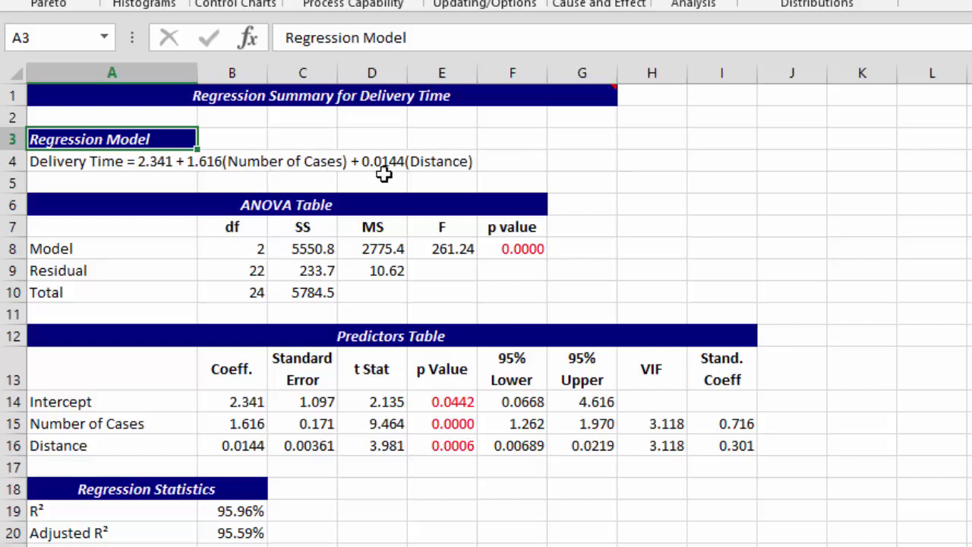
{"action": "left_click", "coordinate": [237, 207]}
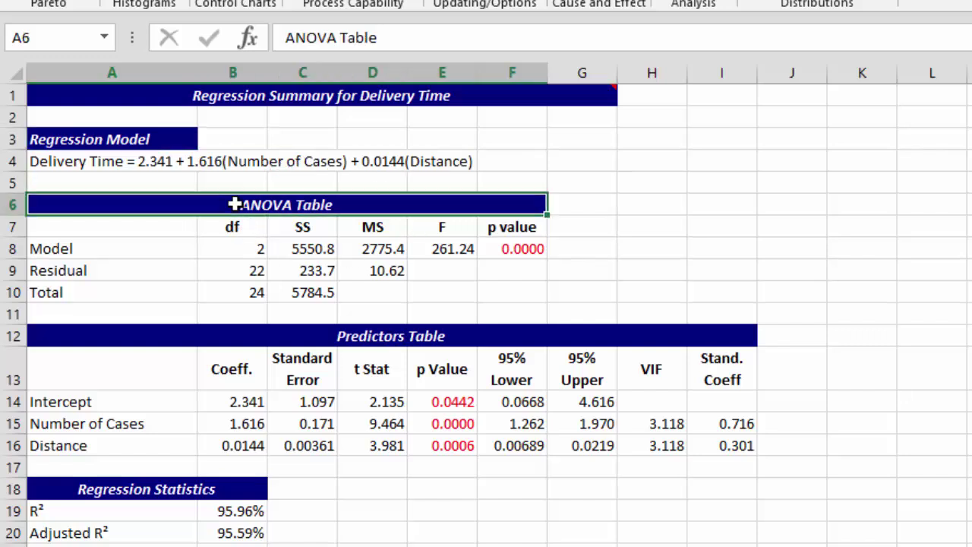
{"action": "left_click", "coordinate": [521, 246]}
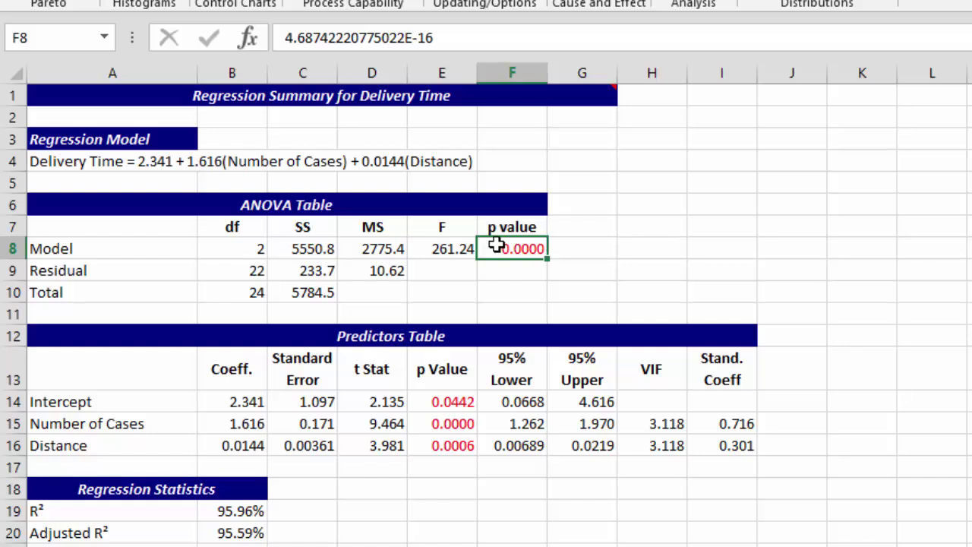
Step: Examine the Predictors Table: the intercept and both predictors, their coefficients, p values, VIF and standardized coefficients
{"action": "left_click", "coordinate": [360, 335]}
{"action": "left_click", "coordinate": [39, 406]}
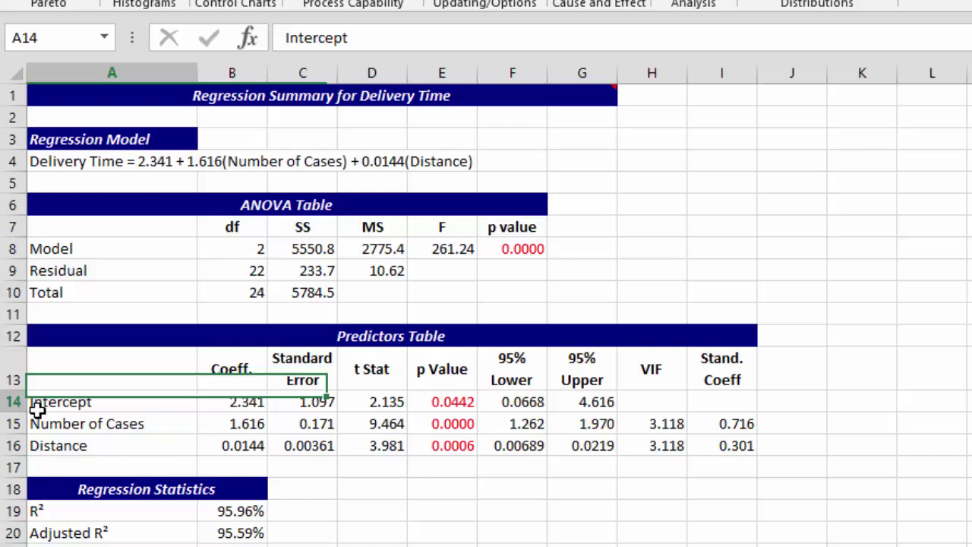
{"action": "left_click", "coordinate": [50, 432]}
{"action": "left_click", "coordinate": [62, 445]}
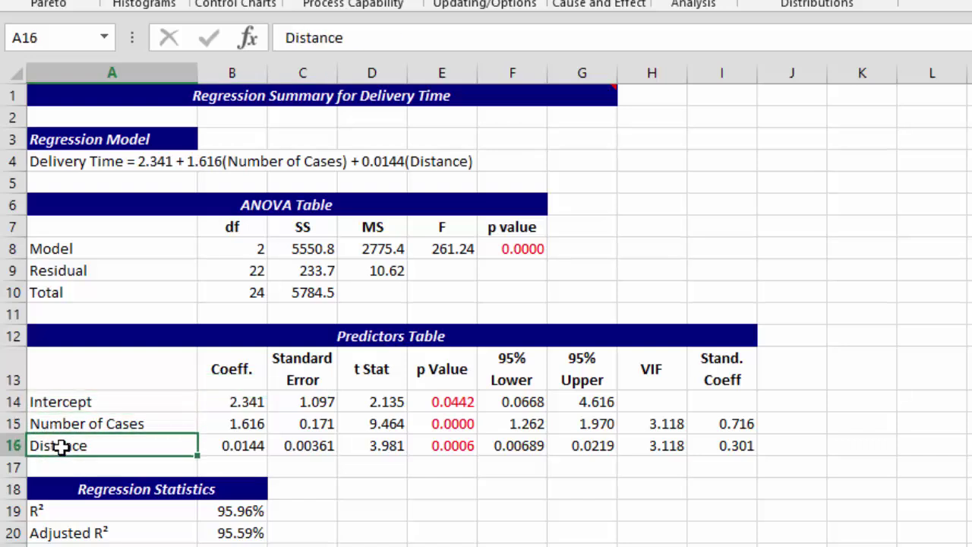
{"action": "left_click", "coordinate": [233, 401]}
{"action": "left_click_drag", "start_coordinate": [232, 401], "coordinate": [245, 445]}
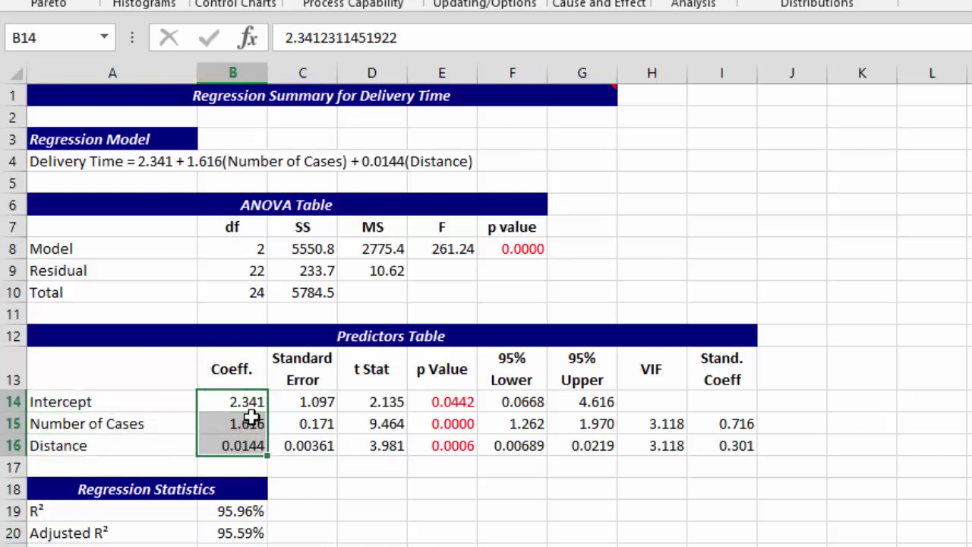
{"action": "left_click", "coordinate": [439, 409]}
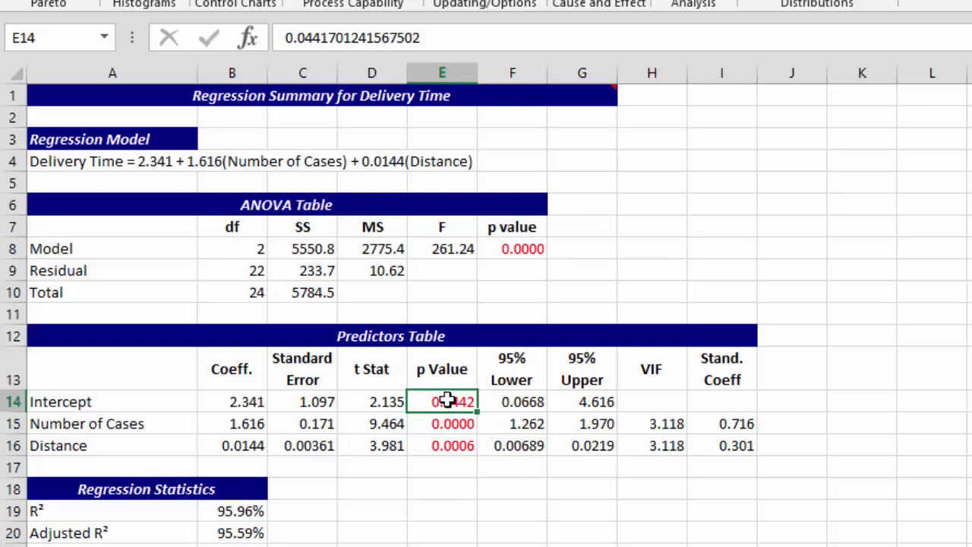
{"action": "left_click", "coordinate": [653, 370]}
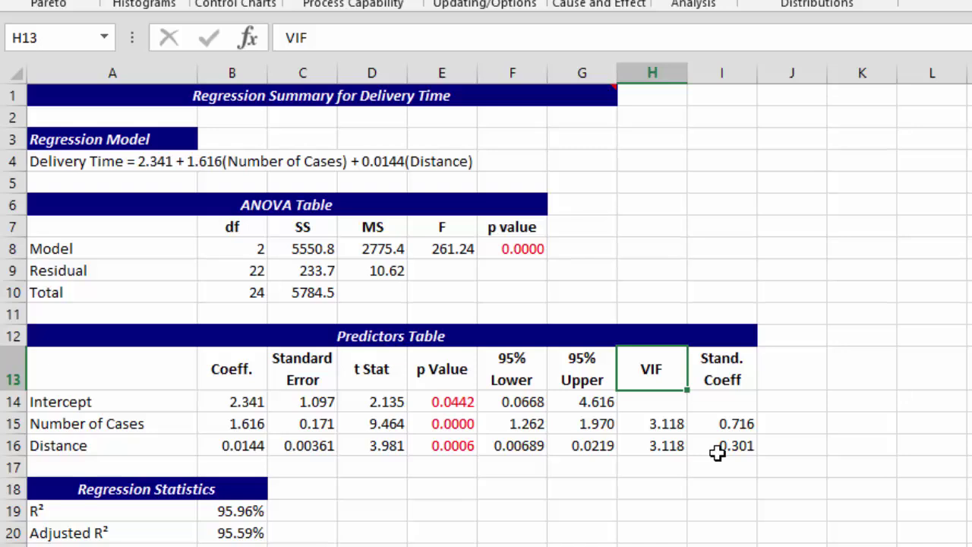
{"action": "left_click", "coordinate": [740, 369]}
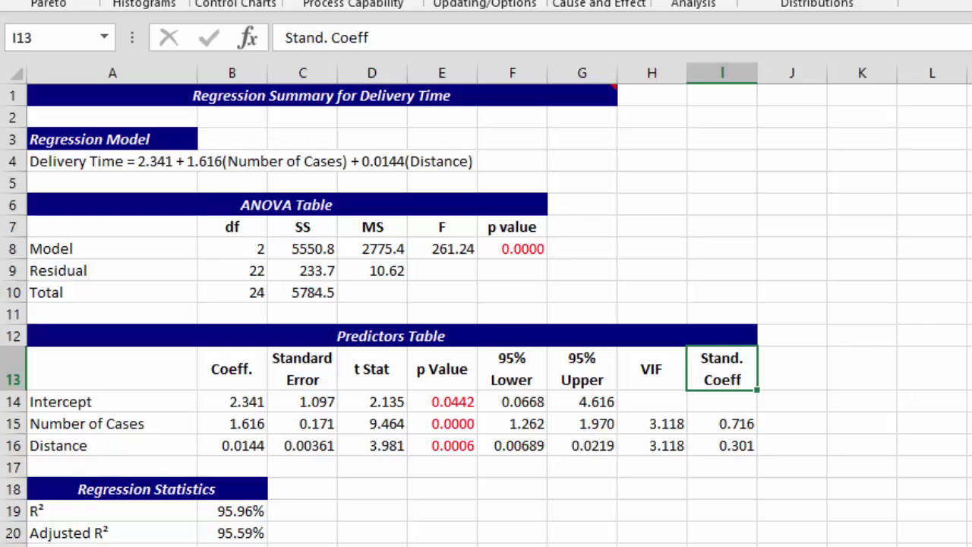
Step: Review the Regression Statistics, including R², the standard error and the Durbin-Watson statistic
{"action": "scroll", "coordinate": [486, 313], "scroll_direction": "down", "scroll_amount": 3}
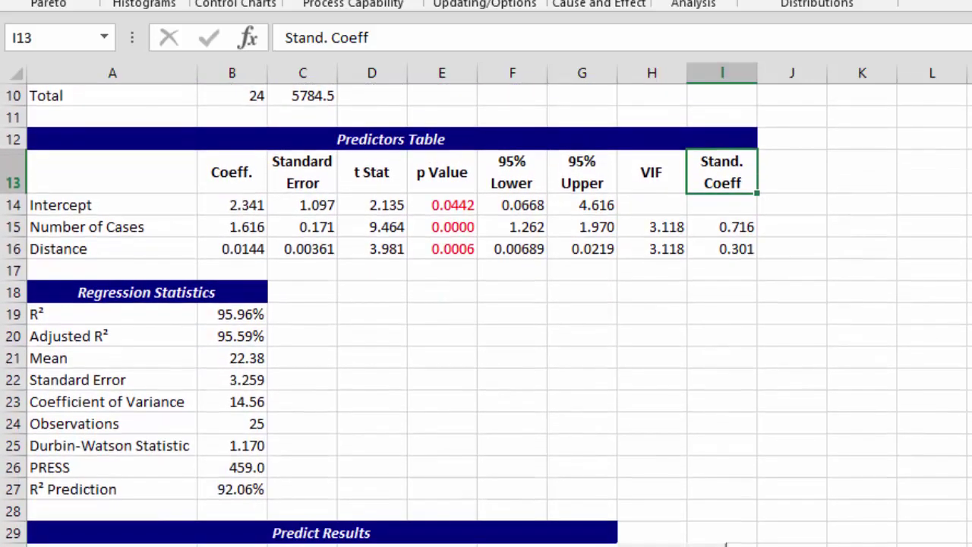
{"action": "left_click", "coordinate": [68, 314]}
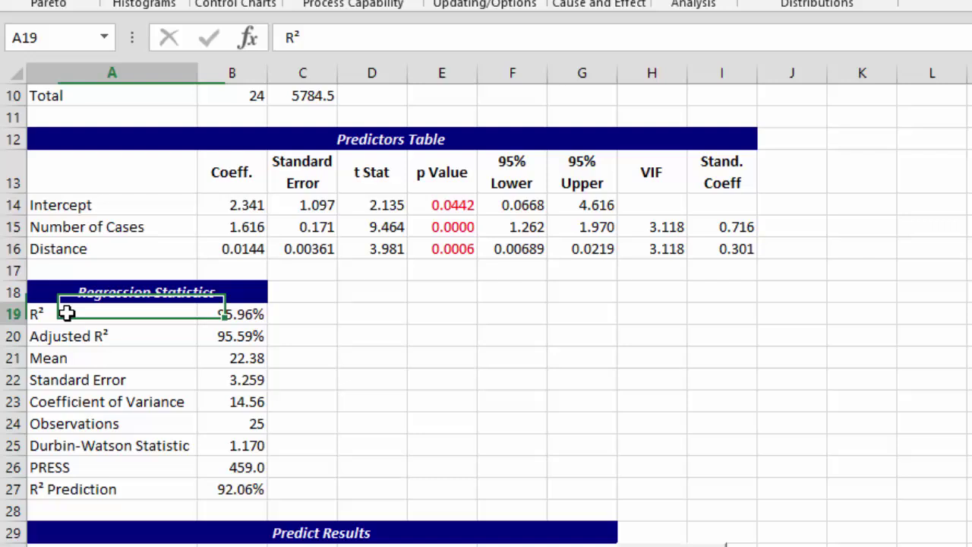
{"action": "left_click", "coordinate": [116, 384]}
{"action": "left_click", "coordinate": [115, 443]}
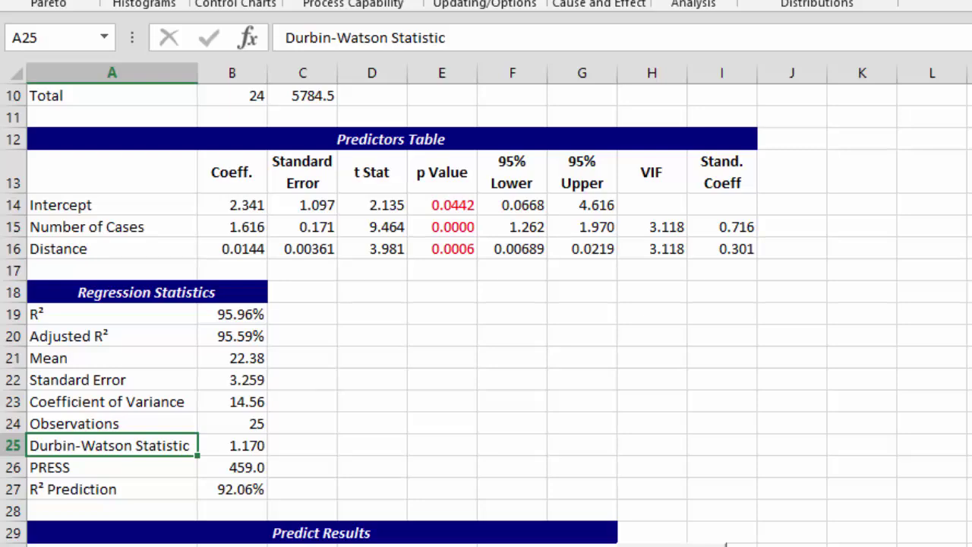
Step: Predict the delivery time for a Number of Cases level of 30 and a Distance level of 500
{"action": "scroll", "coordinate": [486, 318], "scroll_direction": "down", "scroll_amount": 2}
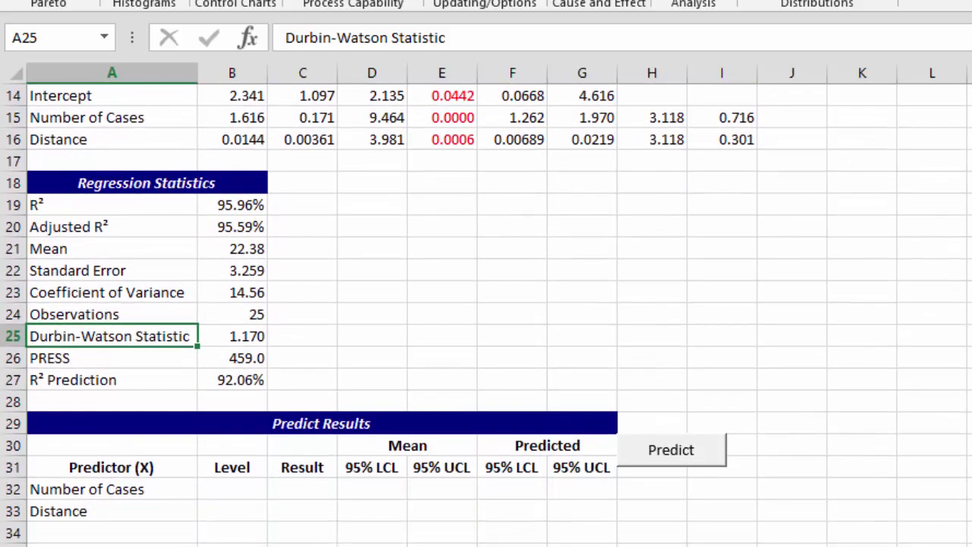
{"action": "left_click", "coordinate": [205, 491]}
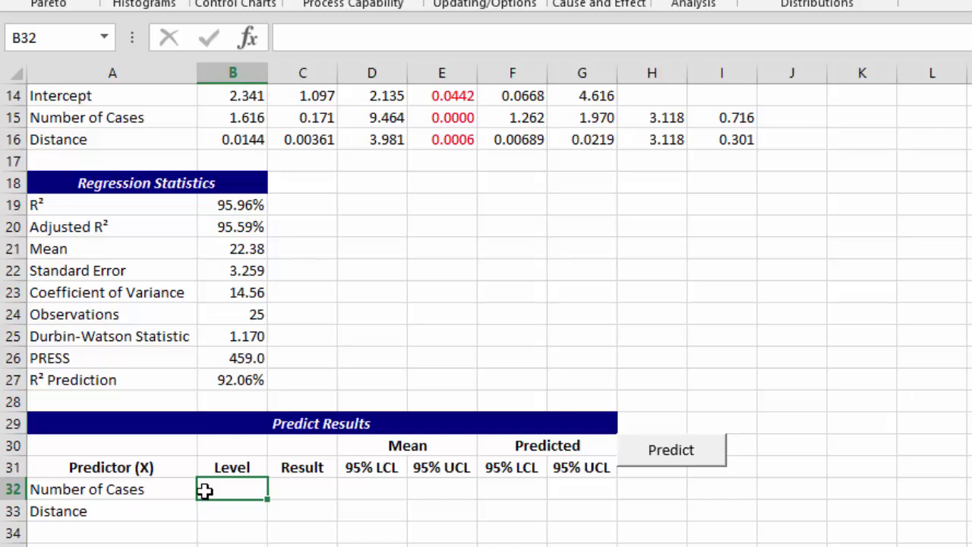
{"action": "type", "text": "30"}
{"action": "key", "text": "Return"}
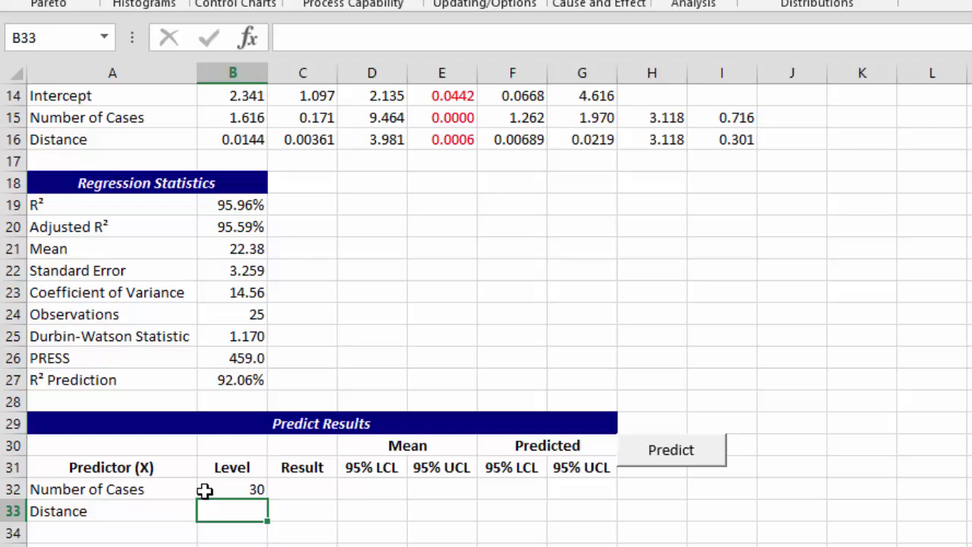
{"action": "type", "text": "500"}
{"action": "key", "text": "Return"}
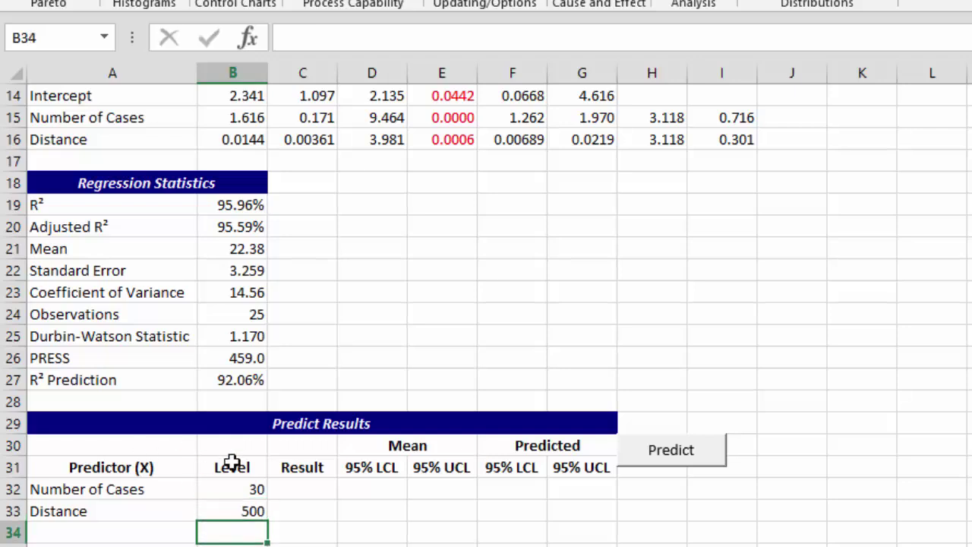
{"action": "left_click", "coordinate": [657, 464]}
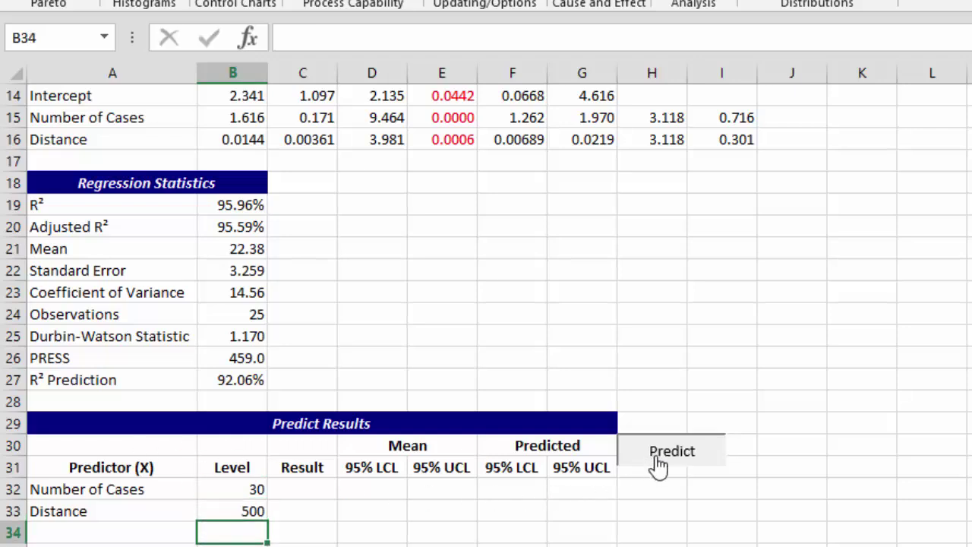
{"action": "left_click", "coordinate": [276, 161]}
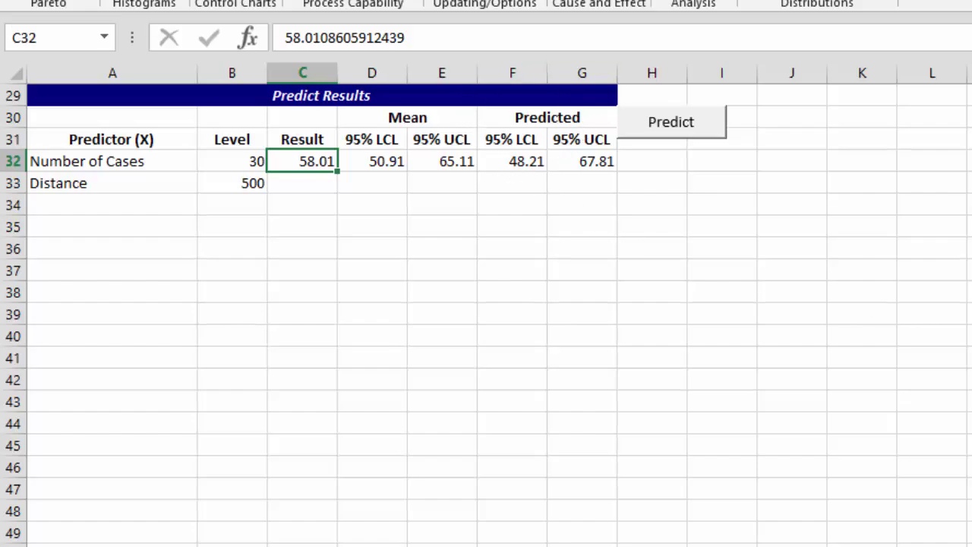
Step: Open the Residuals (1) sheet and review its observed value, predicted value and residual column headings
{"action": "scroll", "coordinate": [485, 304], "scroll_direction": "up", "scroll_amount": 10}
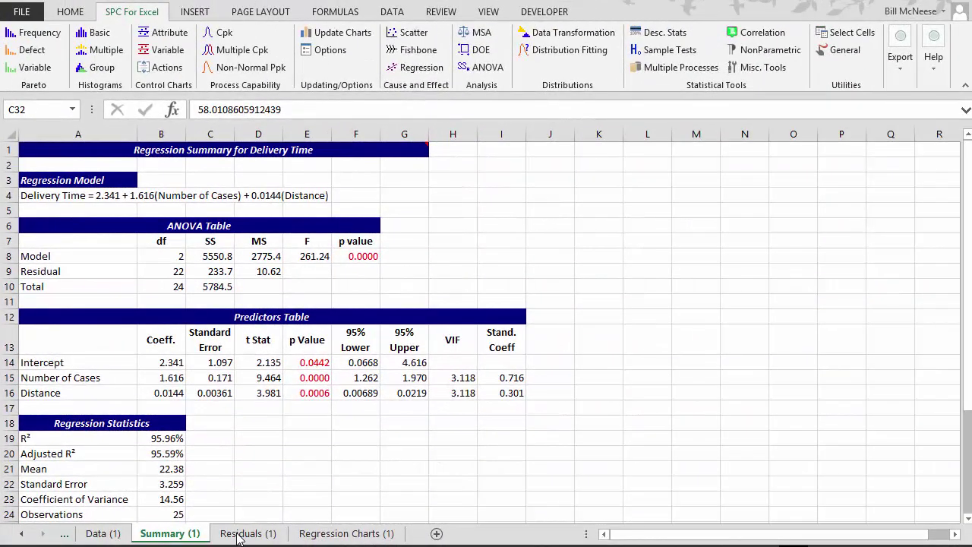
{"action": "left_click", "coordinate": [238, 533]}
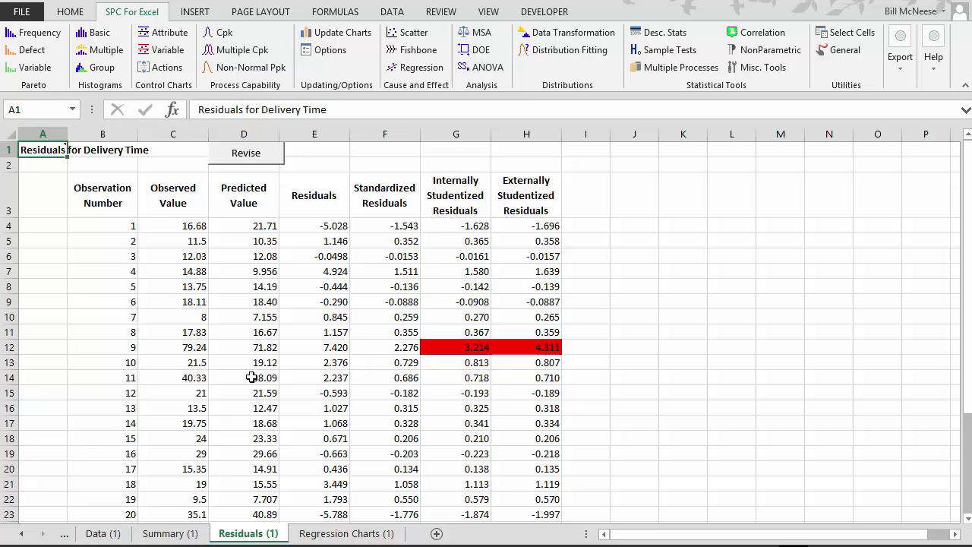
{"action": "left_click", "coordinate": [95, 196]}
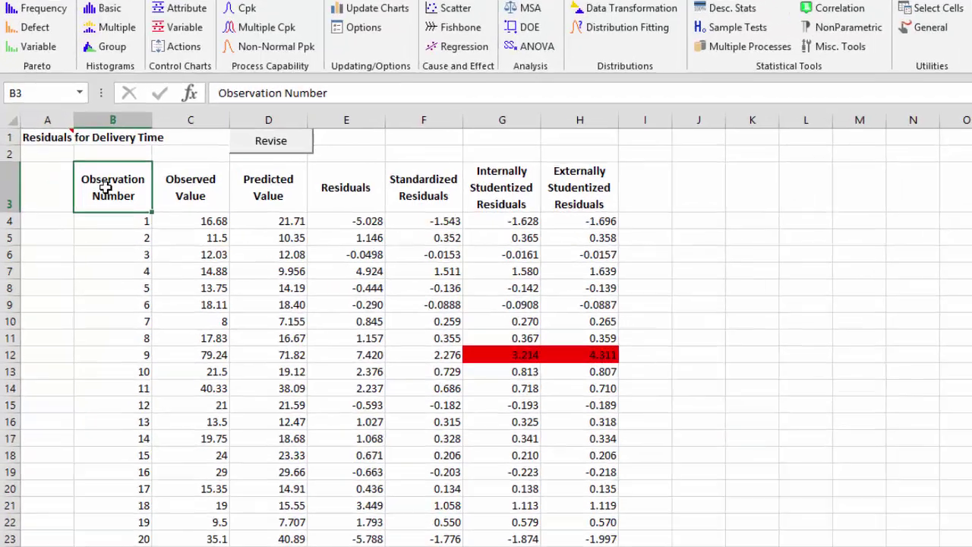
{"action": "left_click", "coordinate": [176, 204]}
{"action": "left_click", "coordinate": [235, 203]}
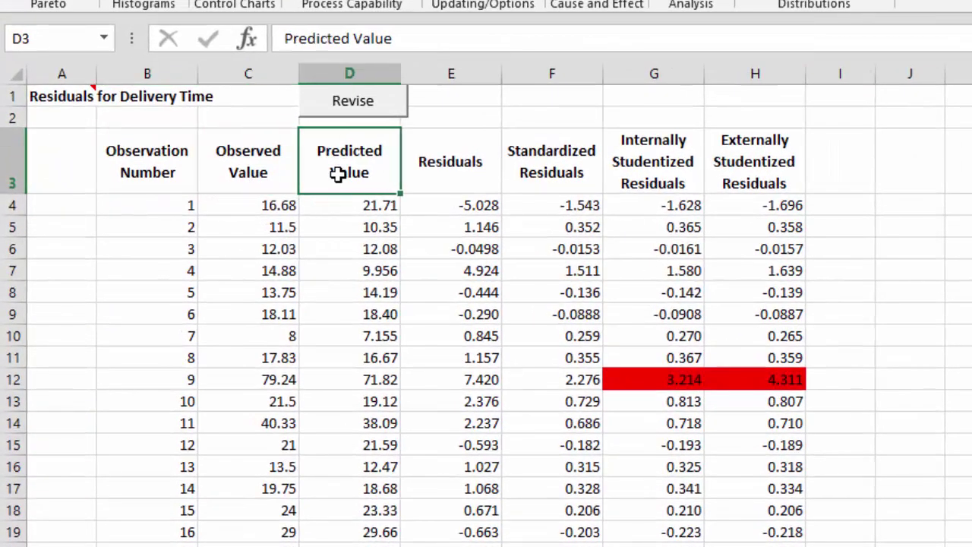
{"action": "left_click", "coordinate": [433, 167]}
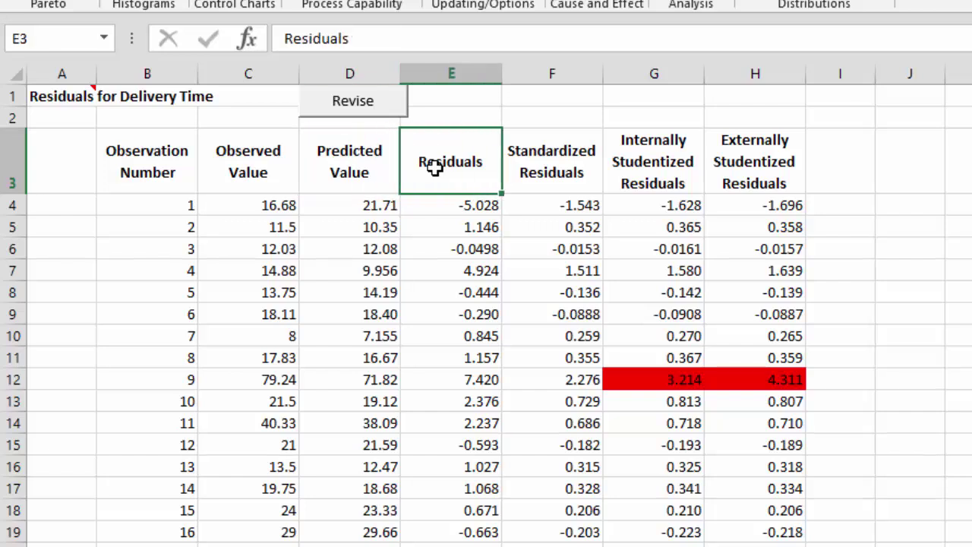
{"action": "left_click_drag", "start_coordinate": [523, 167], "coordinate": [777, 161]}
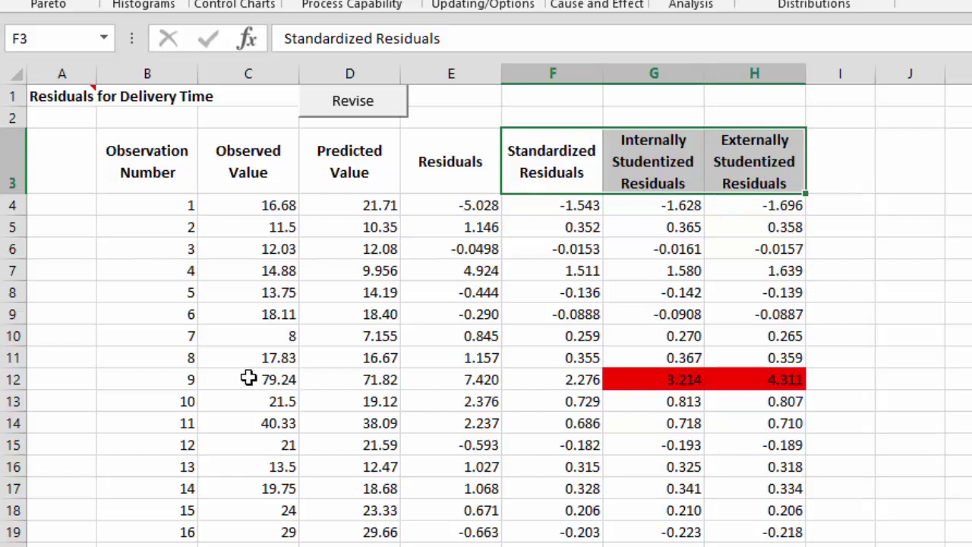
Step: Inspect observation 9's red-highlighted studentized residuals and read the outlier notes below the residuals table
{"action": "left_click", "coordinate": [157, 376]}
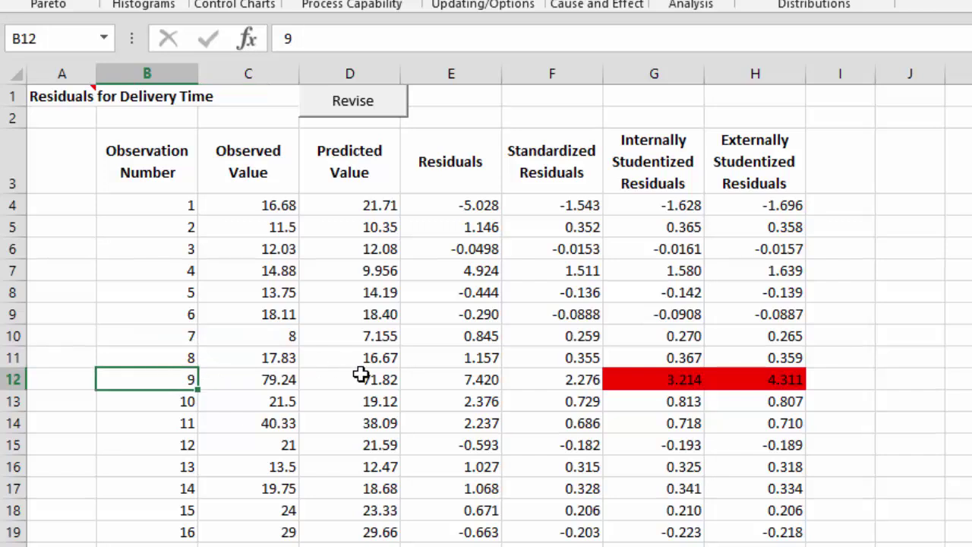
{"action": "left_click_drag", "start_coordinate": [790, 383], "coordinate": [653, 382]}
{"action": "left_click", "coordinate": [818, 446]}
{"action": "left_click", "coordinate": [184, 375]}
{"action": "scroll", "coordinate": [485, 341], "scroll_direction": "down", "scroll_amount": 3}
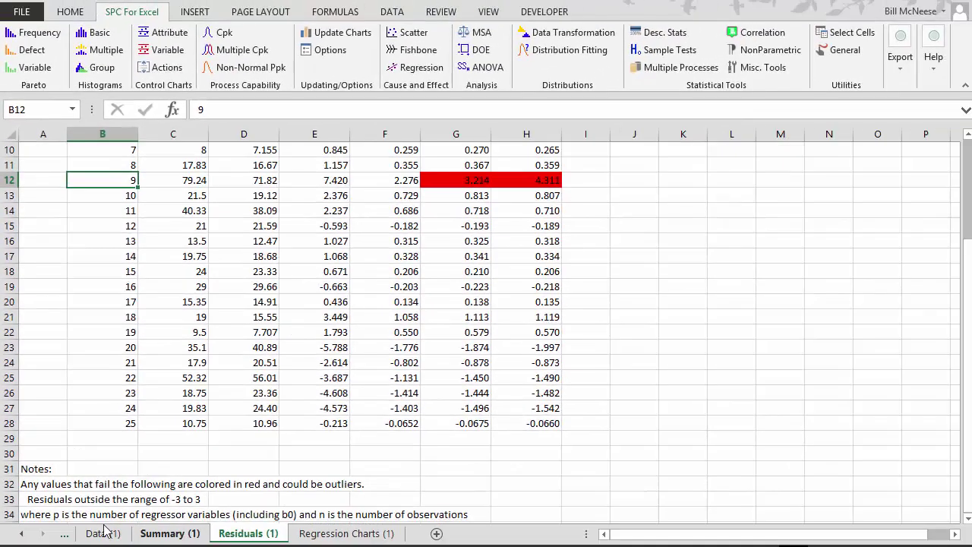
{"action": "left_click", "coordinate": [48, 469]}
{"action": "left_click_drag", "start_coordinate": [967, 402], "coordinate": [949, 228]}
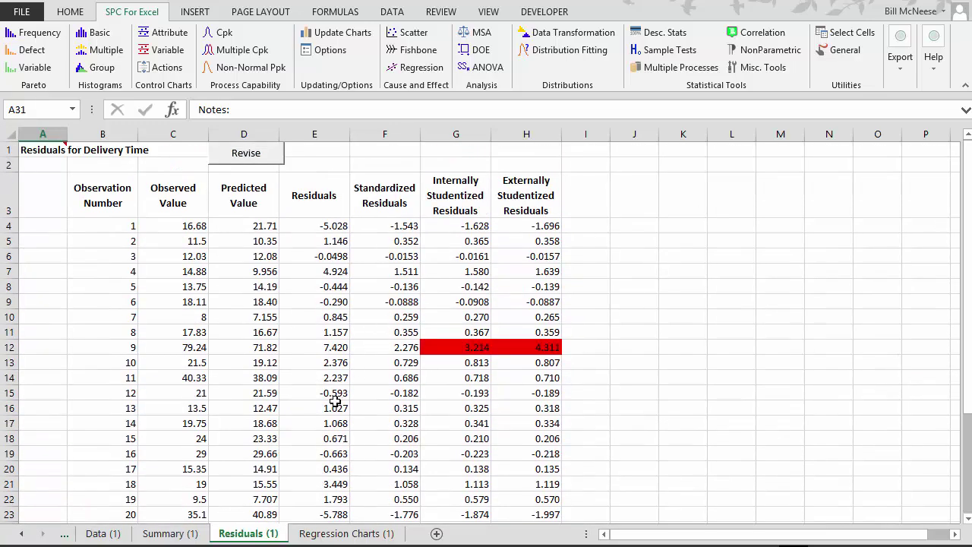
Step: Review the normal probability plot of residuals and the predicted versus observed chart on the Regression Charts (1) sheet
{"action": "left_click", "coordinate": [346, 533]}
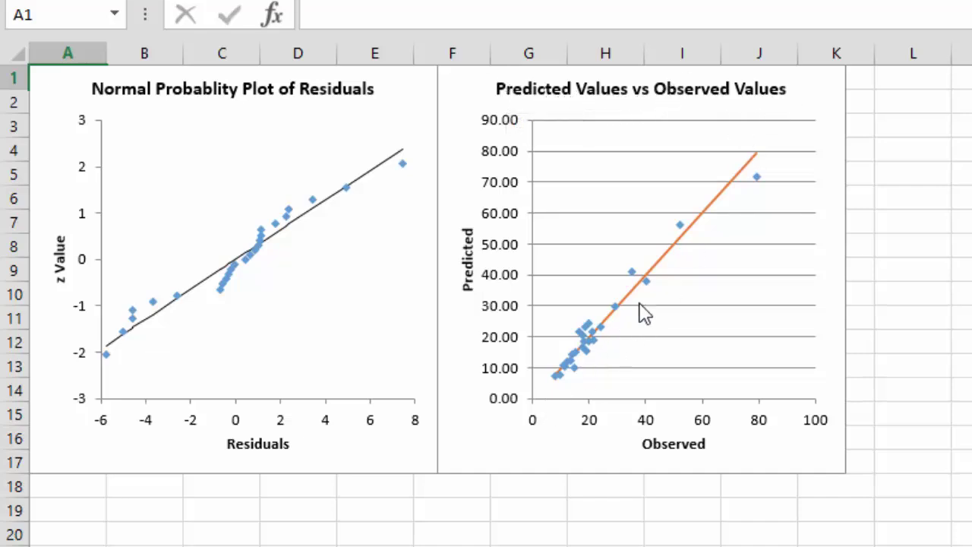
{"action": "mouse_move", "coordinate": [722, 214]}
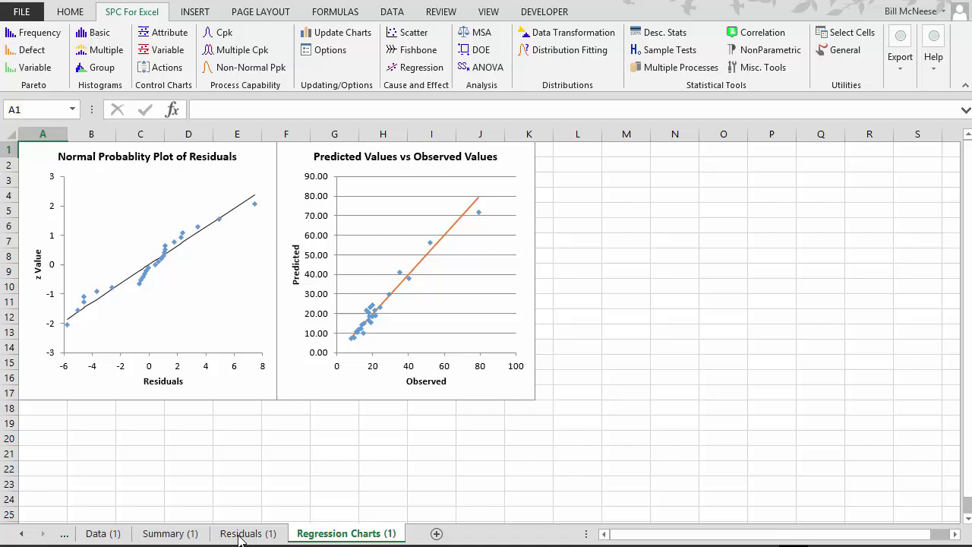
Step: Create additional charts of the standardized residuals: a histogram and a plot against observation number
{"action": "left_click", "coordinate": [239, 535]}
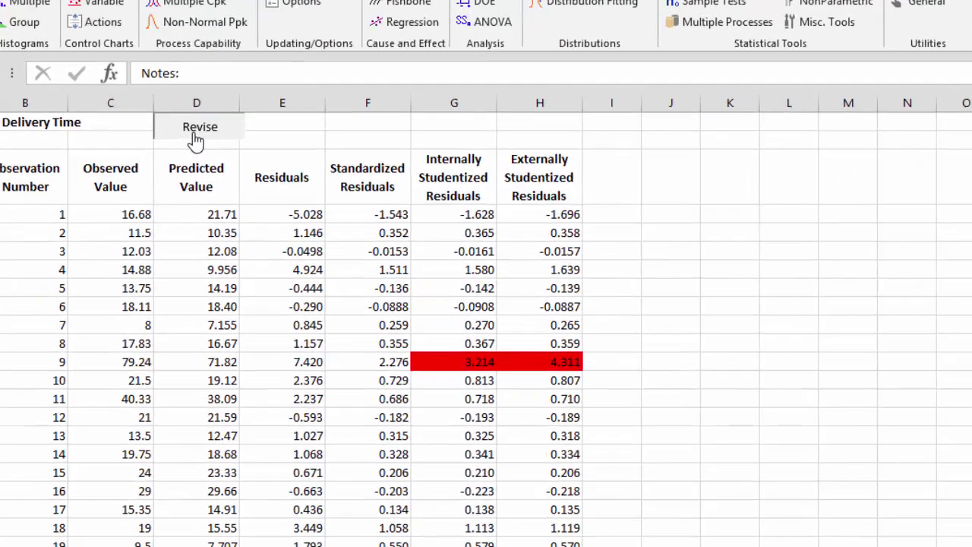
{"action": "left_click", "coordinate": [243, 158]}
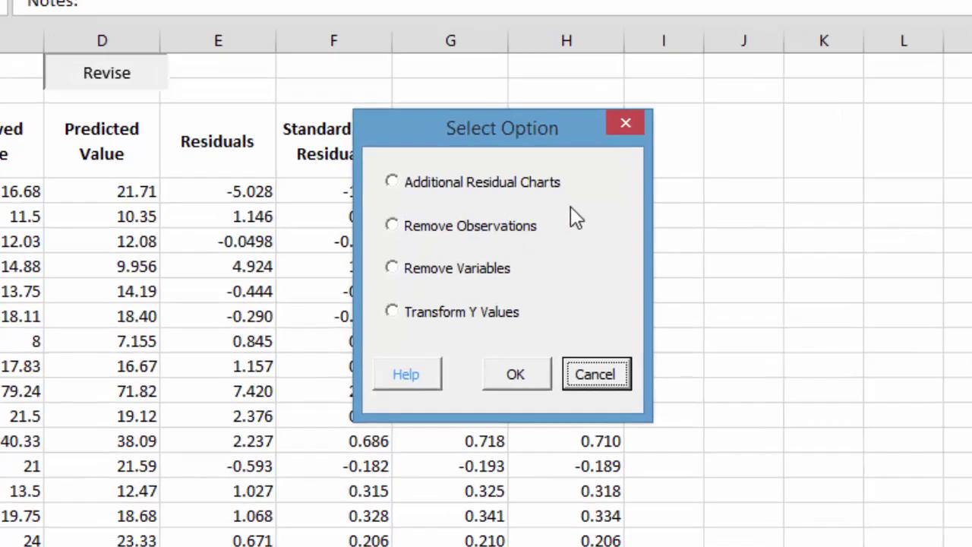
{"action": "left_click", "coordinate": [465, 181]}
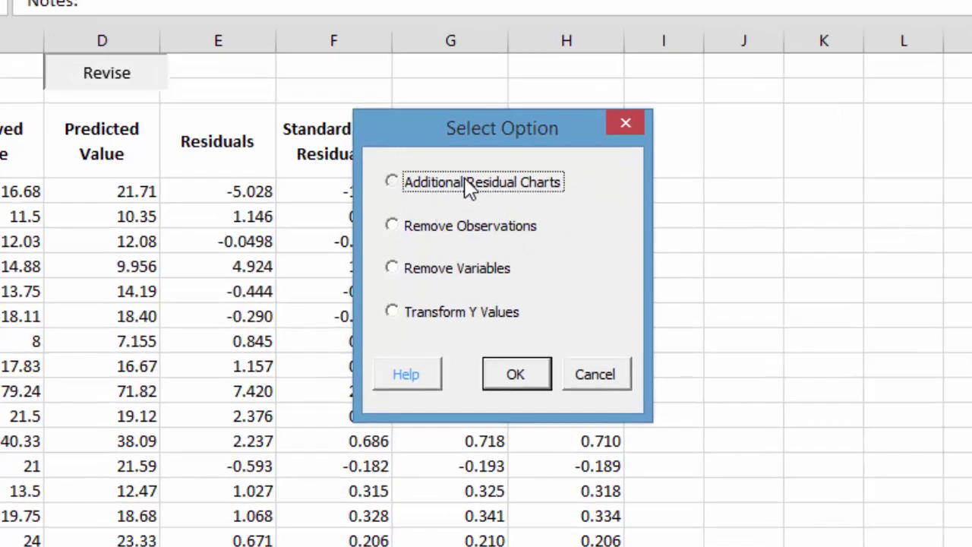
{"action": "left_click", "coordinate": [506, 385]}
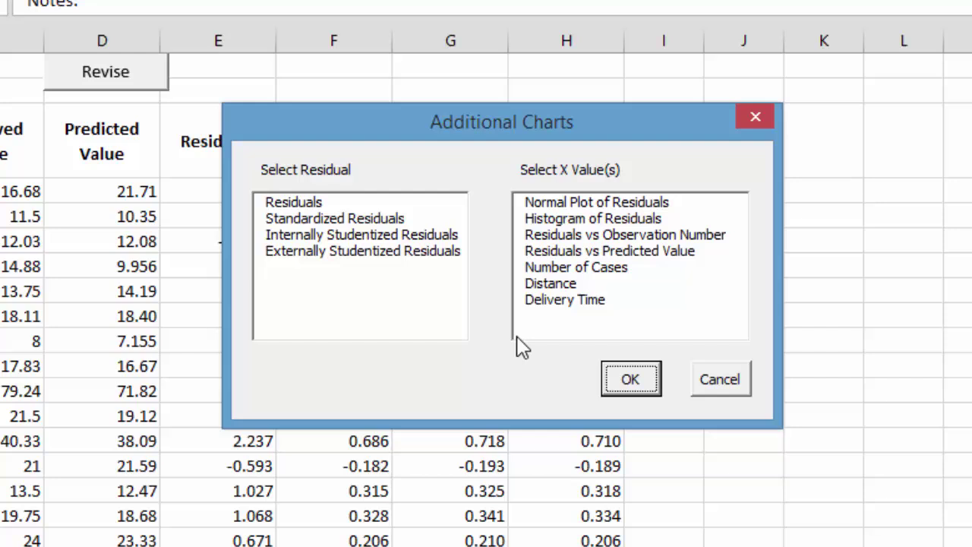
{"action": "left_click", "coordinate": [287, 202]}
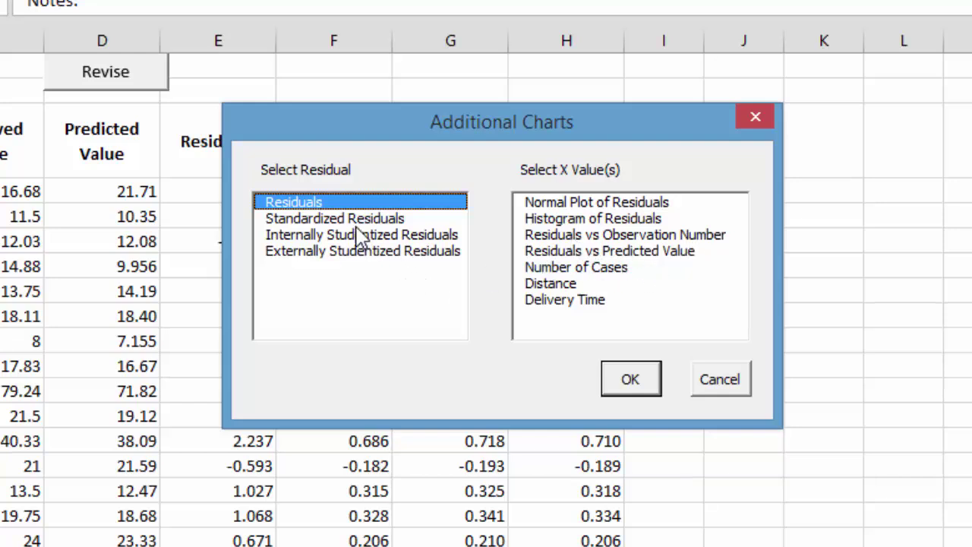
{"action": "left_click", "coordinate": [402, 219]}
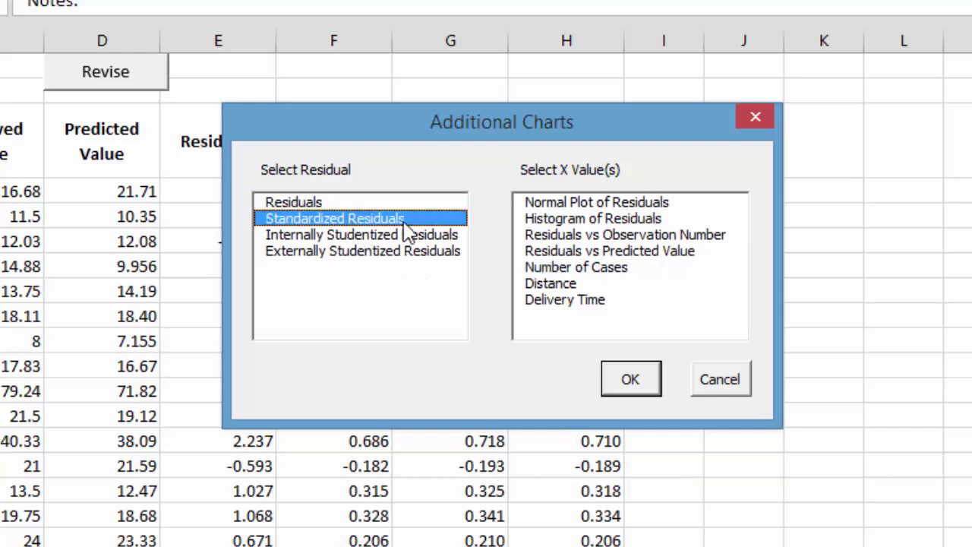
{"action": "left_click", "coordinate": [573, 221]}
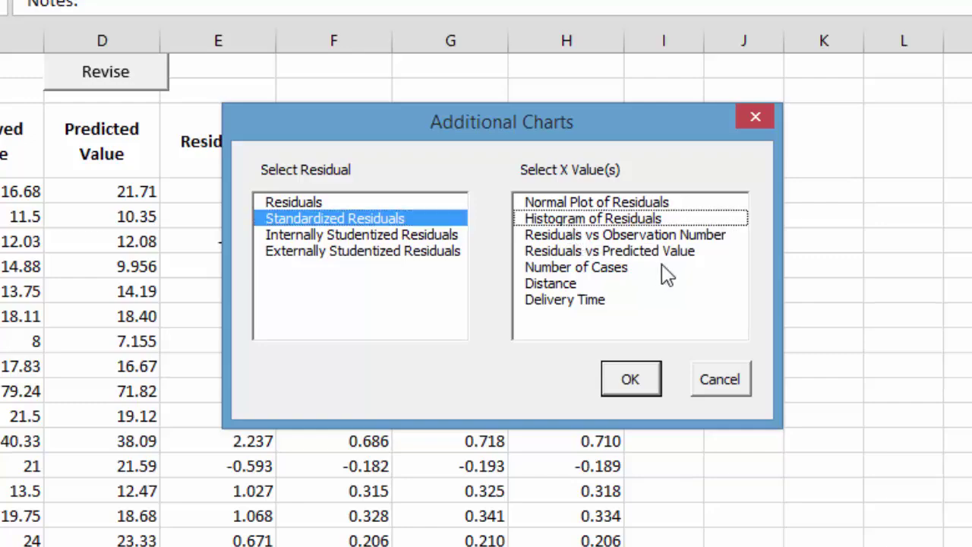
{"action": "left_click", "coordinate": [583, 238]}
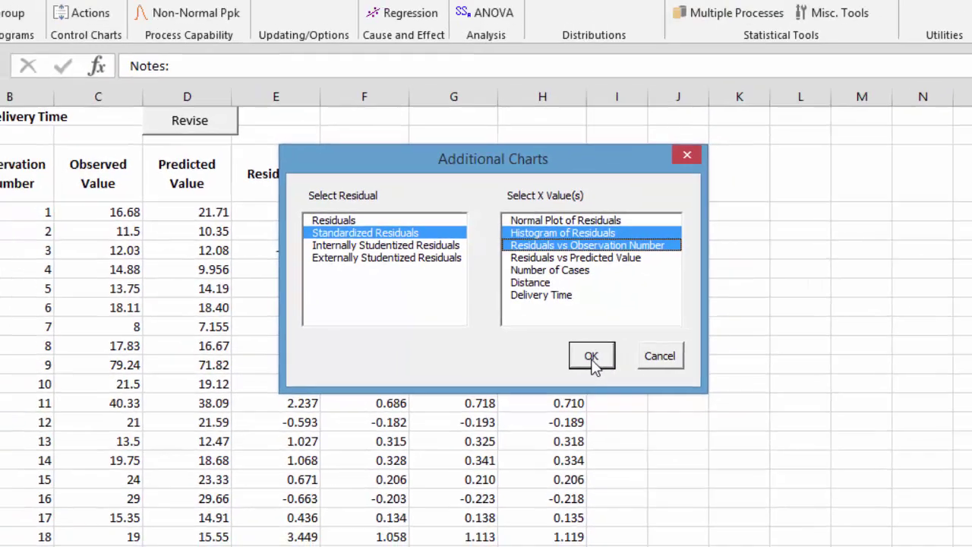
{"action": "left_click", "coordinate": [591, 357]}
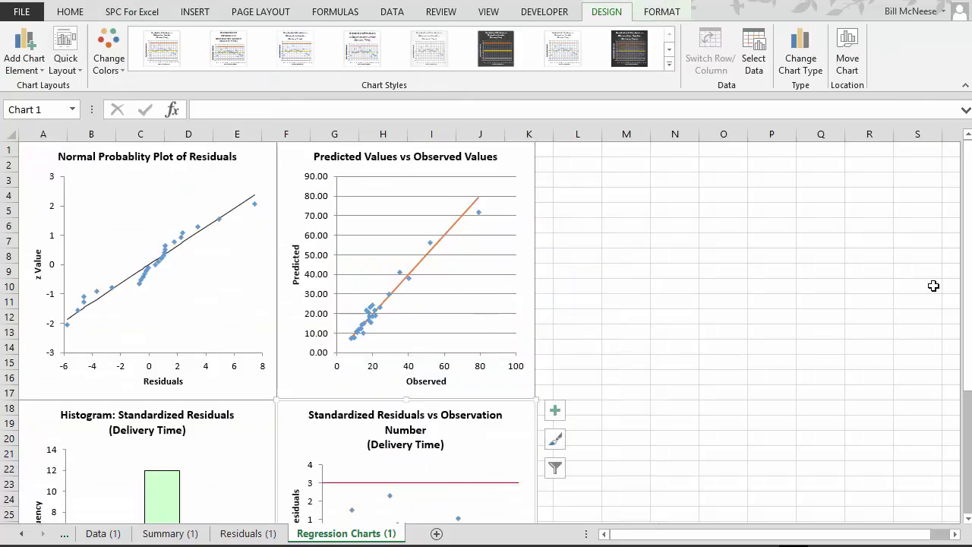
{"action": "left_click_drag", "start_coordinate": [966, 293], "coordinate": [967, 308]}
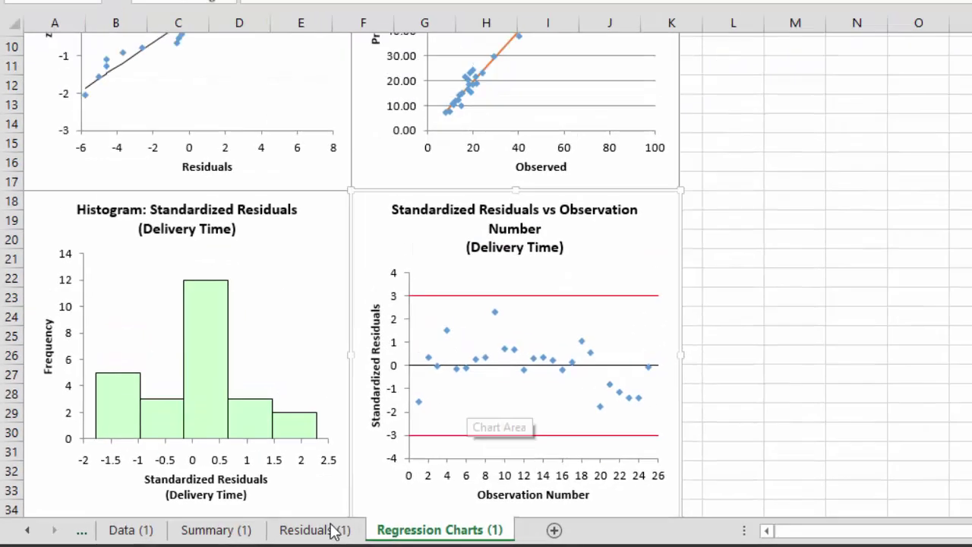
Step: Try the Remove Observations revision with observation 9 selected for deletion, and cancel it
{"action": "left_click", "coordinate": [333, 529]}
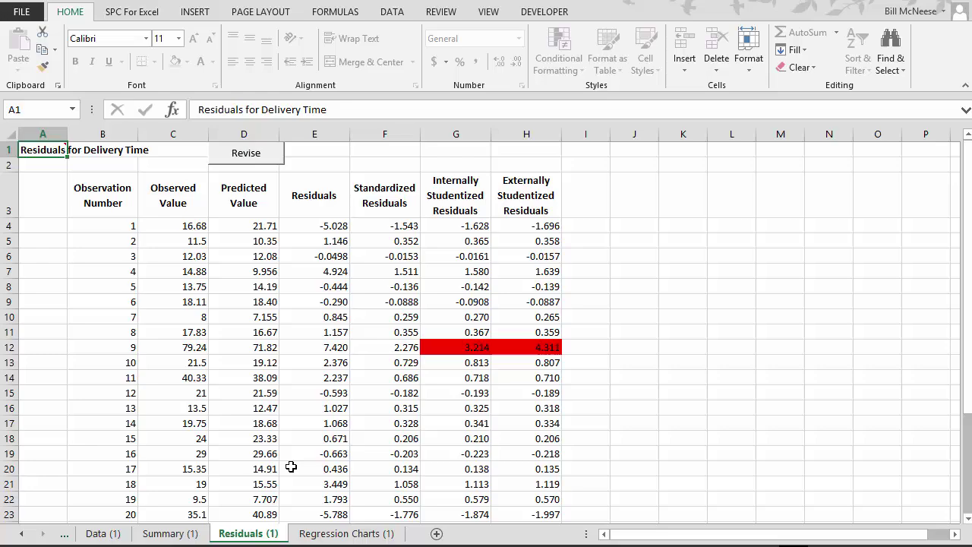
{"action": "left_click", "coordinate": [240, 155]}
{"action": "left_click", "coordinate": [454, 245]}
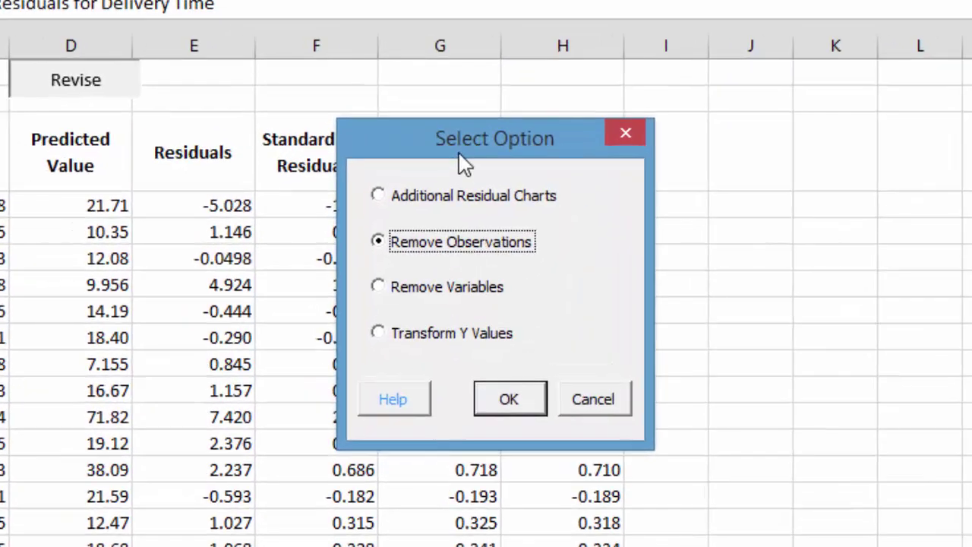
{"action": "left_click_drag", "start_coordinate": [450, 142], "coordinate": [204, 116]}
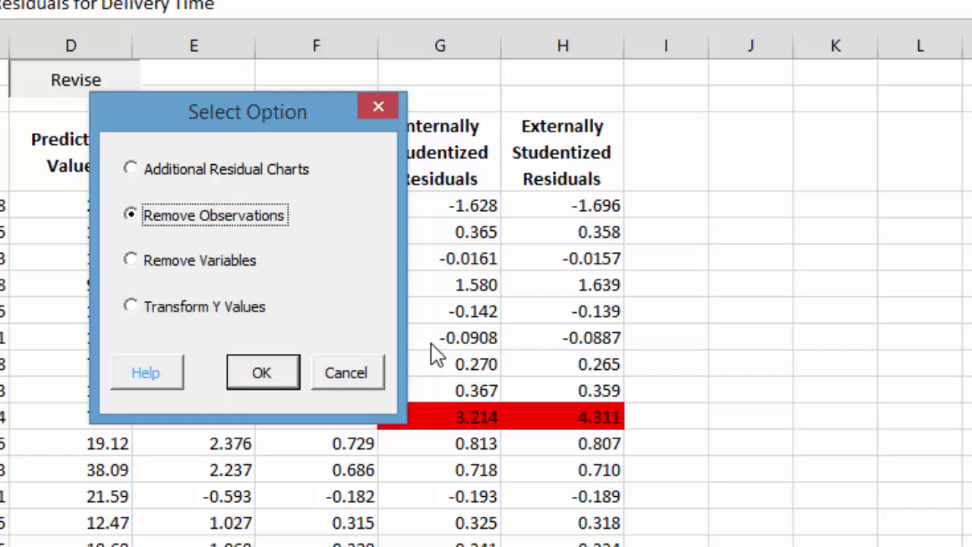
{"action": "left_click", "coordinate": [261, 372]}
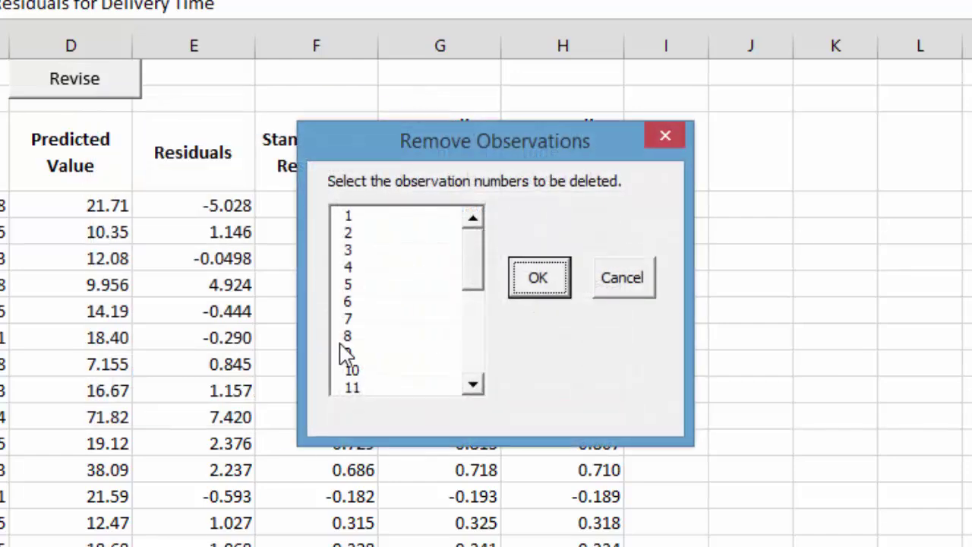
{"action": "left_click", "coordinate": [348, 352]}
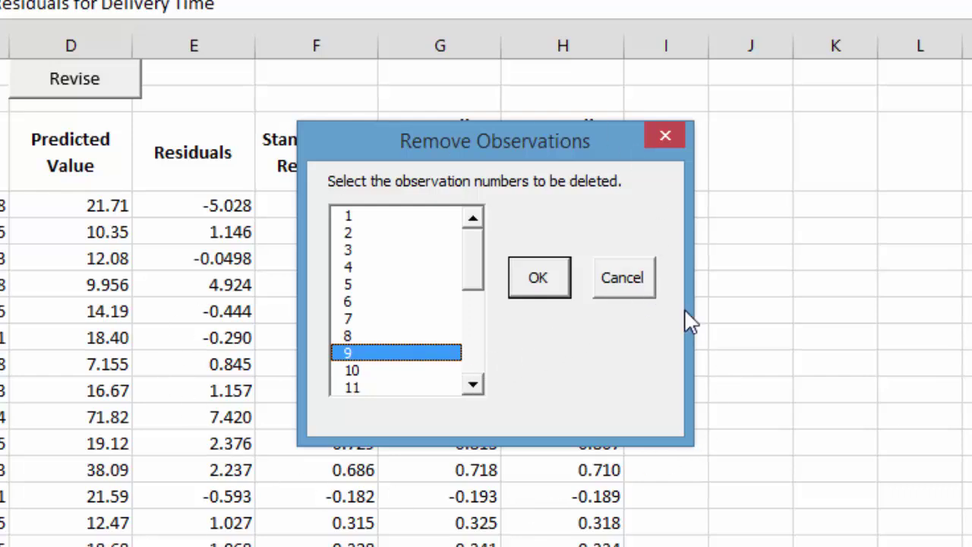
{"action": "left_click", "coordinate": [621, 278]}
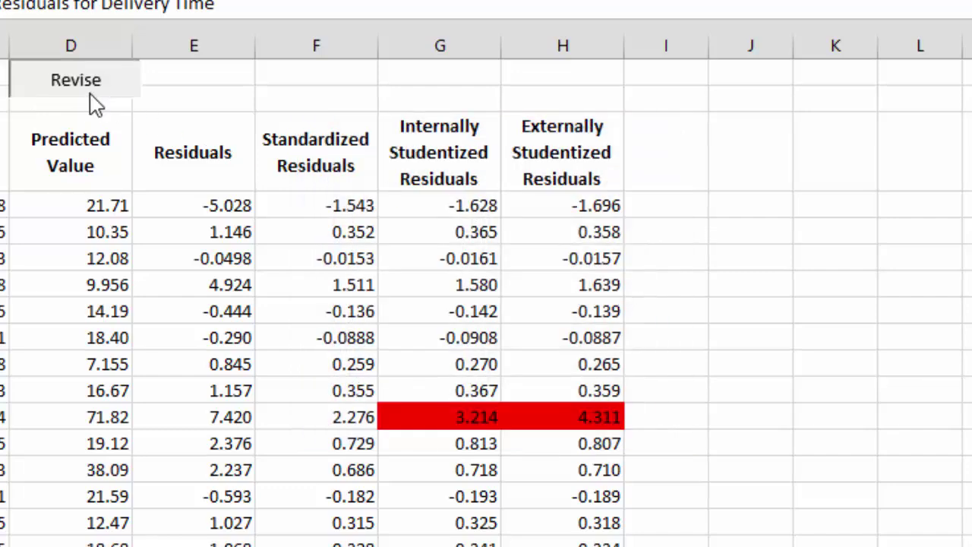
Step: Try the Remove Variables revision with Number of Cases and Distance selected and the p value > 0.05 option, and cancel it
{"action": "left_click", "coordinate": [89, 96]}
{"action": "left_click", "coordinate": [395, 290]}
{"action": "left_click", "coordinate": [504, 398]}
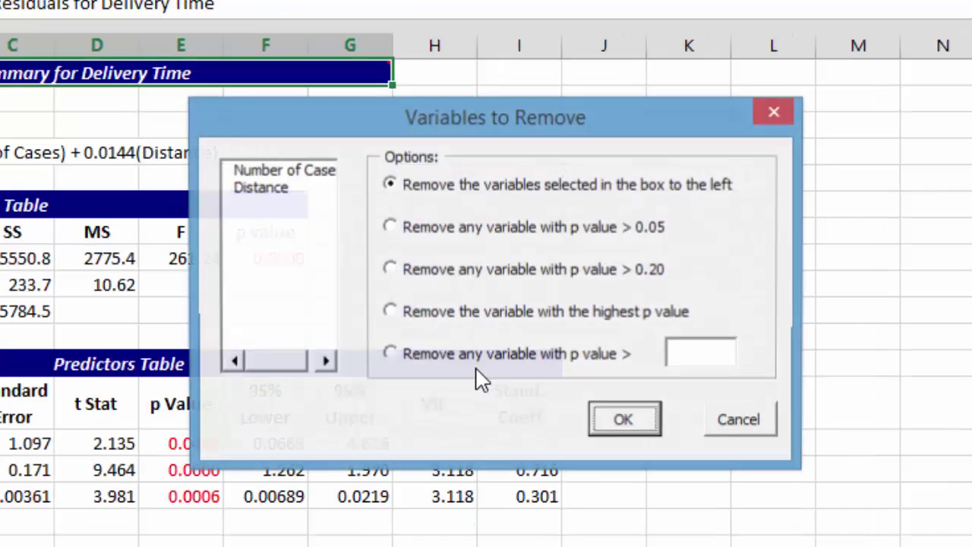
{"action": "left_click", "coordinate": [254, 168]}
{"action": "left_click", "coordinate": [266, 189]}
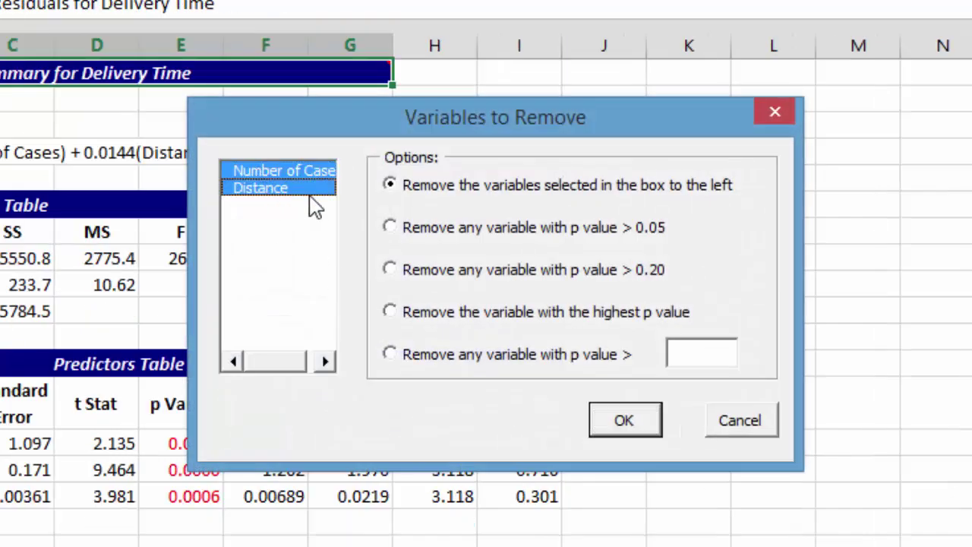
{"action": "left_click", "coordinate": [426, 233]}
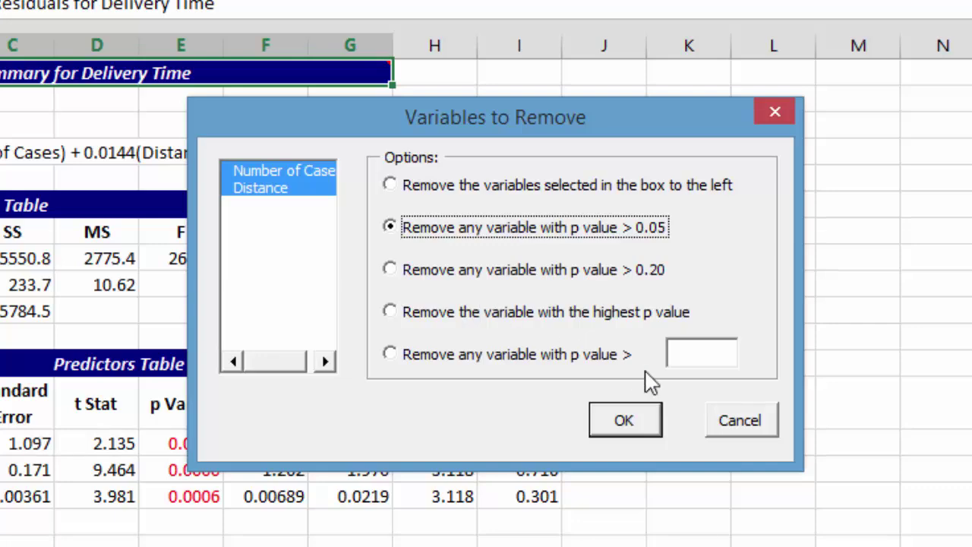
{"action": "left_click", "coordinate": [748, 420]}
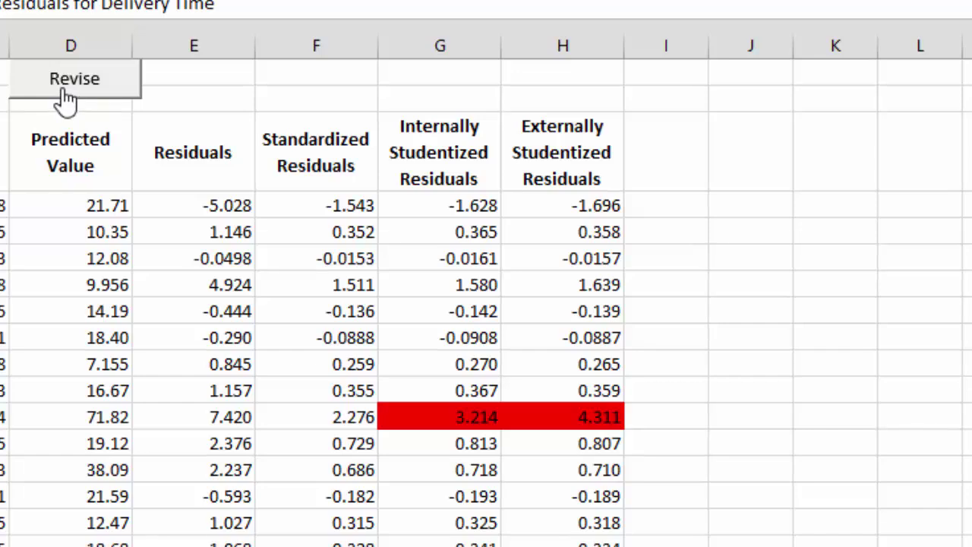
Step: View the transformations offered by the Transform Y Values revision and cancel without applying one
{"action": "left_click", "coordinate": [65, 91]}
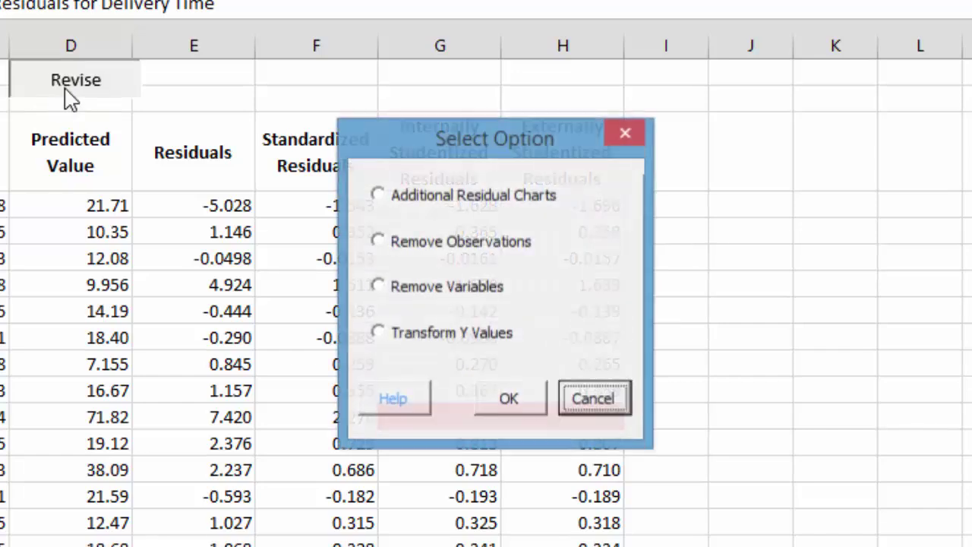
{"action": "left_click", "coordinate": [420, 335]}
{"action": "left_click", "coordinate": [533, 420]}
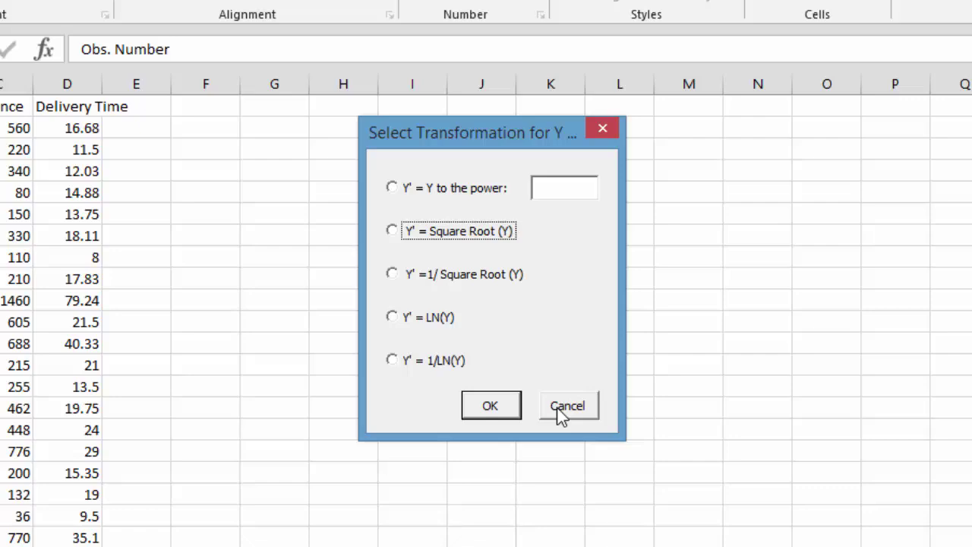
{"action": "left_click", "coordinate": [578, 448]}
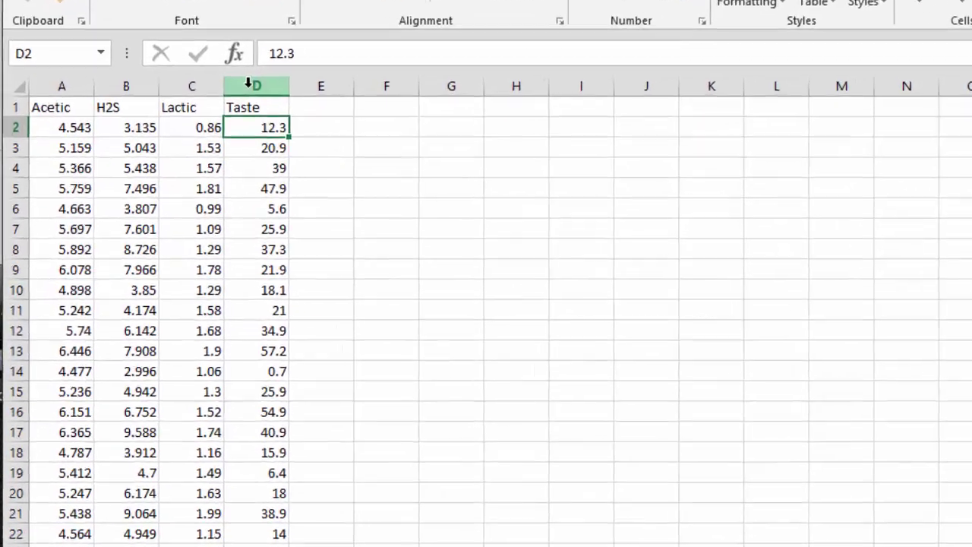
Step: Examine the Taste response column and the Acetic, H2S and Lactic predictor columns in the new data sheet
{"action": "left_click", "coordinate": [187, 133]}
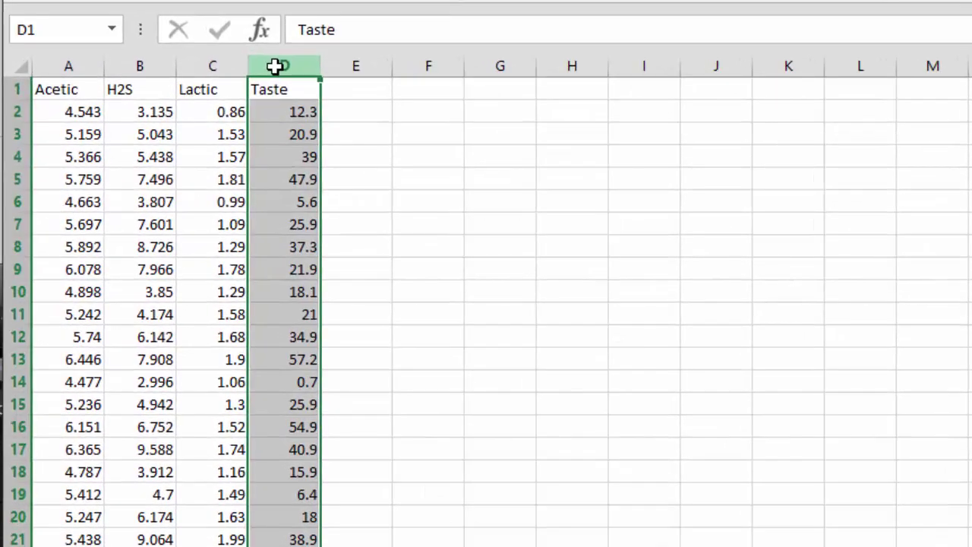
{"action": "left_click", "coordinate": [67, 65]}
{"action": "left_click_drag", "start_coordinate": [115, 72], "coordinate": [180, 66]}
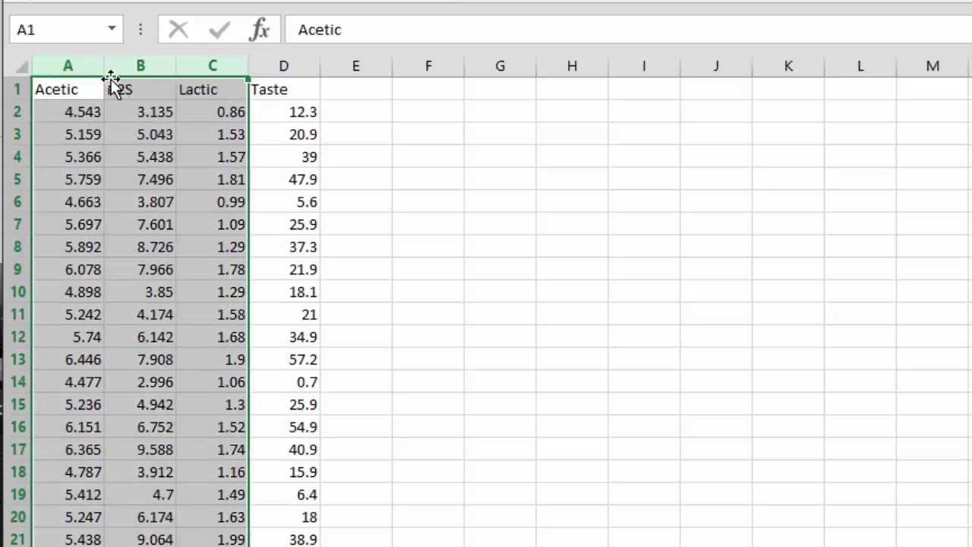
{"action": "left_click", "coordinate": [215, 89]}
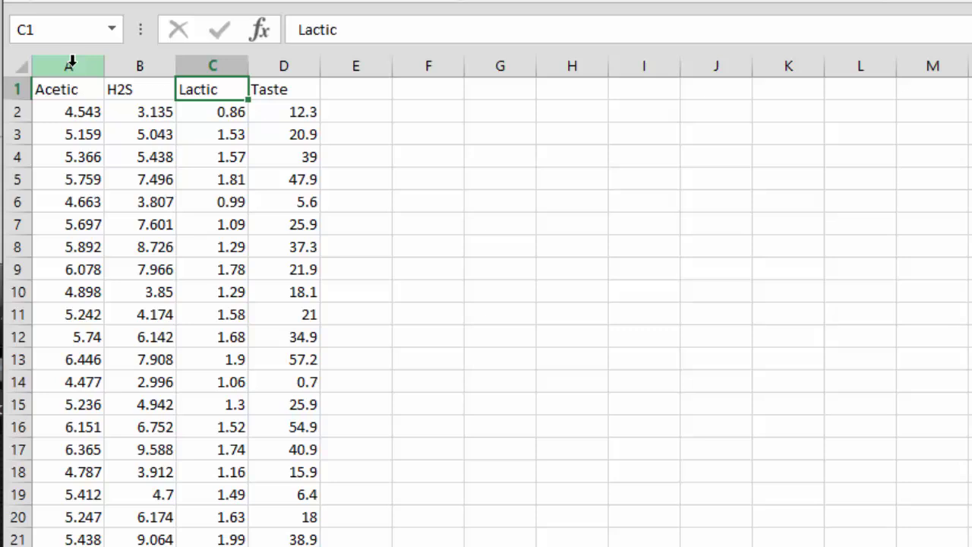
{"action": "left_click", "coordinate": [76, 91]}
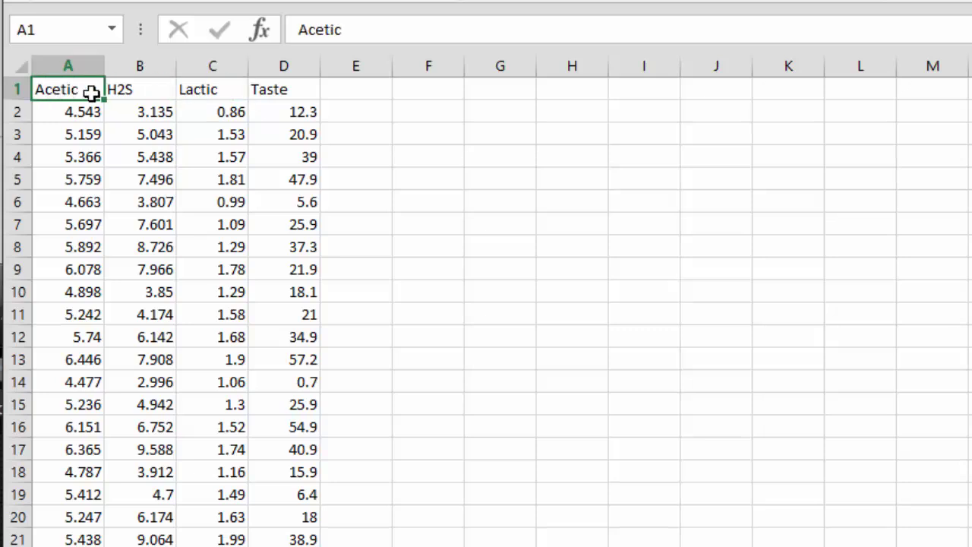
{"action": "left_click", "coordinate": [148, 90]}
{"action": "left_click", "coordinate": [195, 90]}
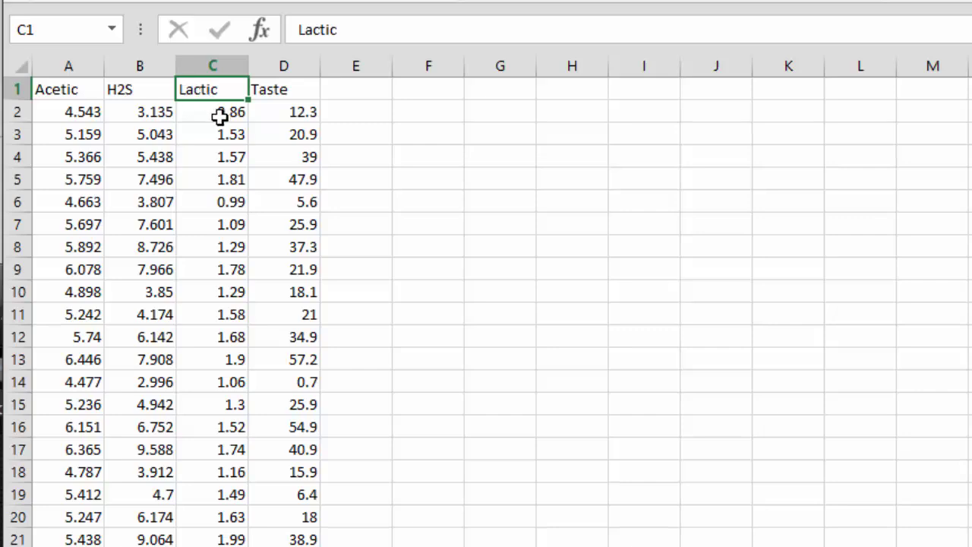
Step: Run a stepwise regression of Taste on Acetic, H2S and Lactic, with 0.15 to enter and remove, intercept fitted and full analysis enabled
{"action": "left_click_drag", "start_coordinate": [72, 61], "coordinate": [254, 70]}
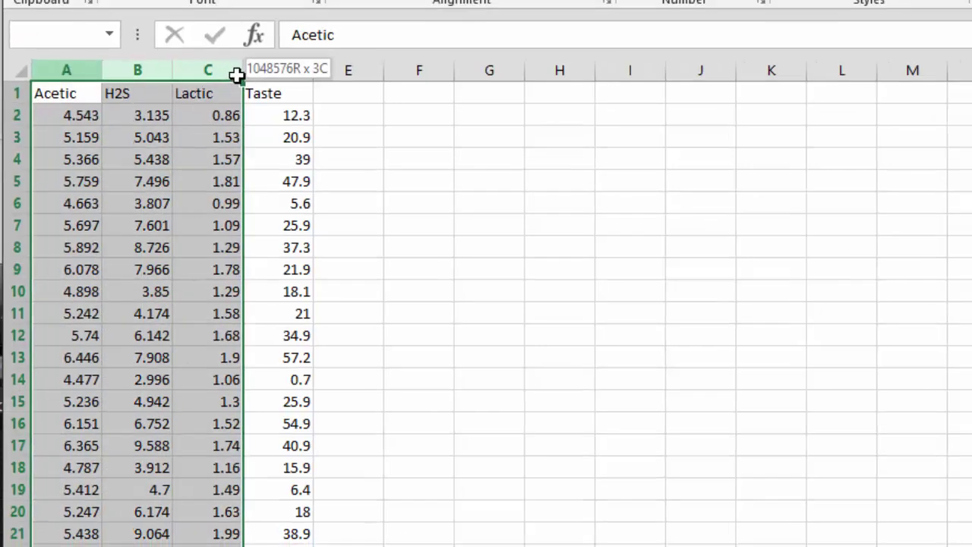
{"action": "left_click", "coordinate": [135, 11]}
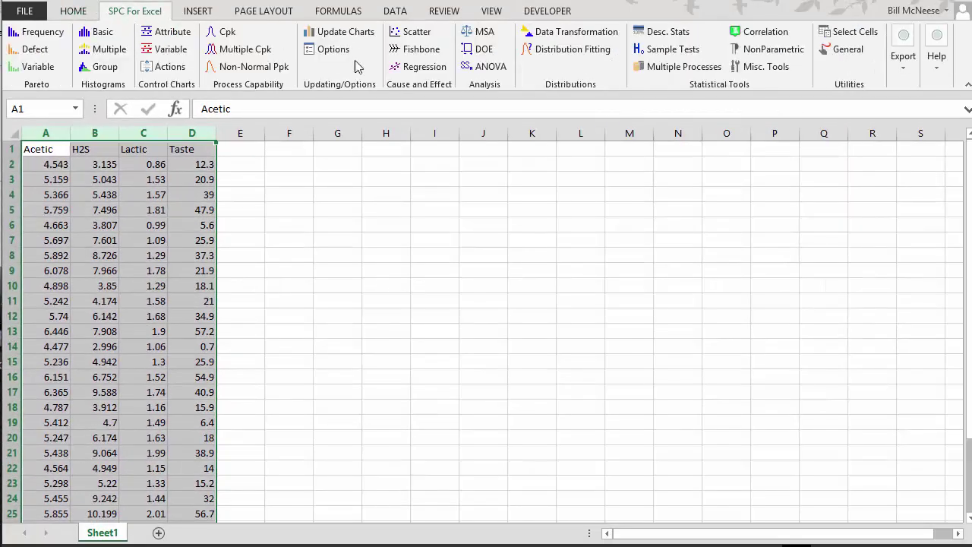
{"action": "left_click", "coordinate": [418, 66]}
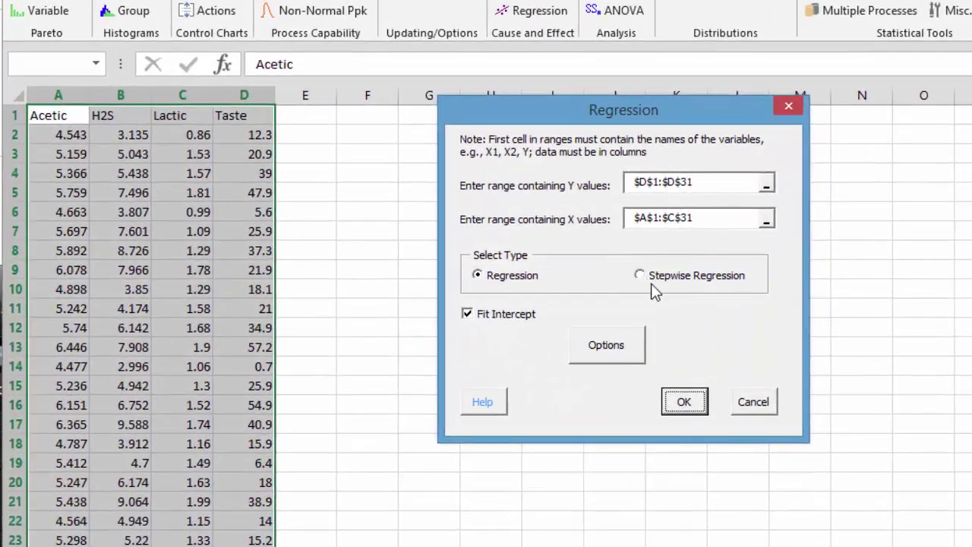
{"action": "left_click", "coordinate": [631, 277]}
{"action": "left_click", "coordinate": [618, 359]}
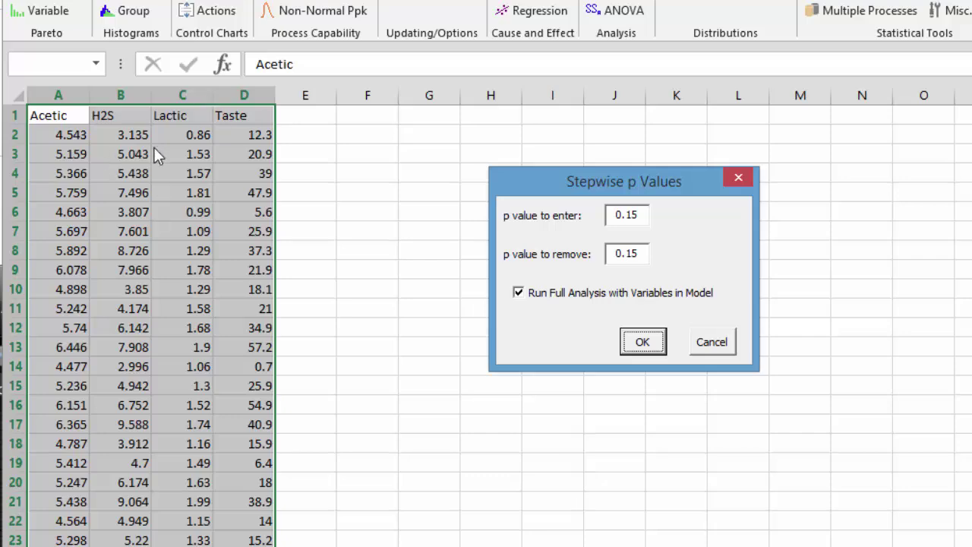
{"action": "left_click", "coordinate": [641, 343]}
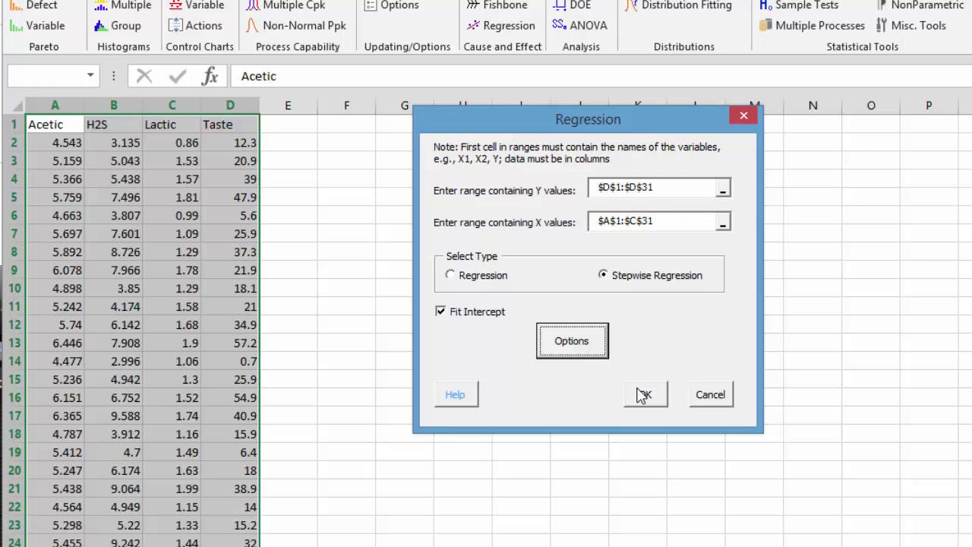
{"action": "left_click", "coordinate": [684, 342]}
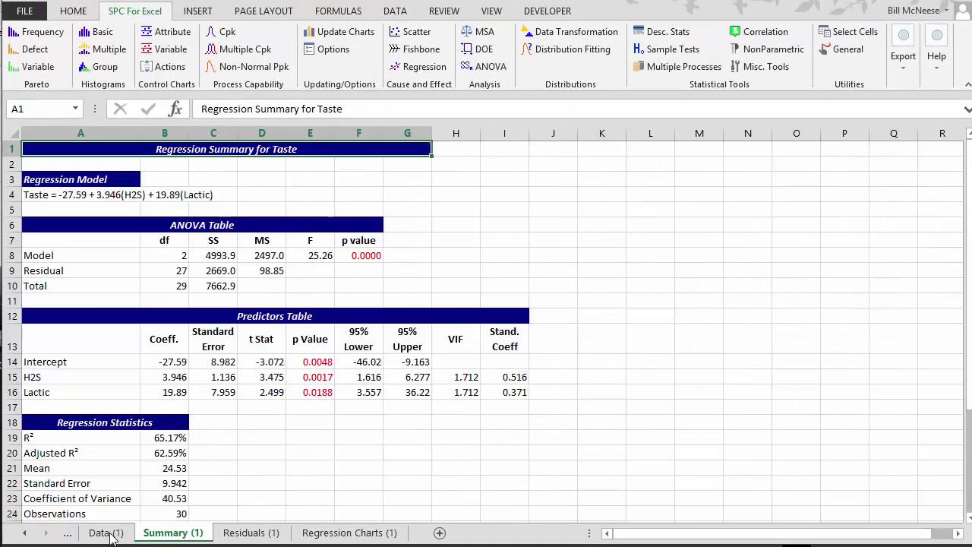
Step: Examine the variables added at each step on the Stepwise (1) sheet, and return to the regression summary for Taste
{"action": "left_click", "coordinate": [24, 533]}
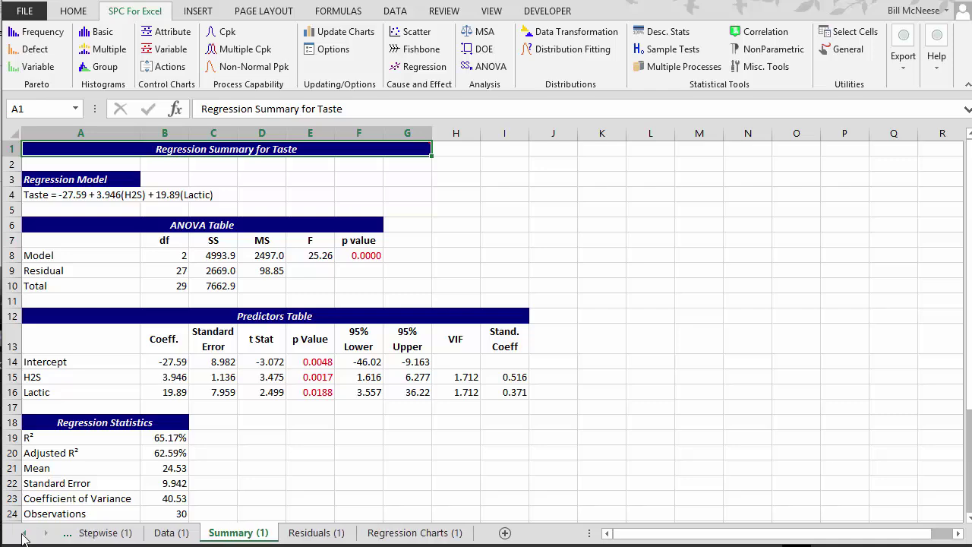
{"action": "left_click", "coordinate": [133, 535]}
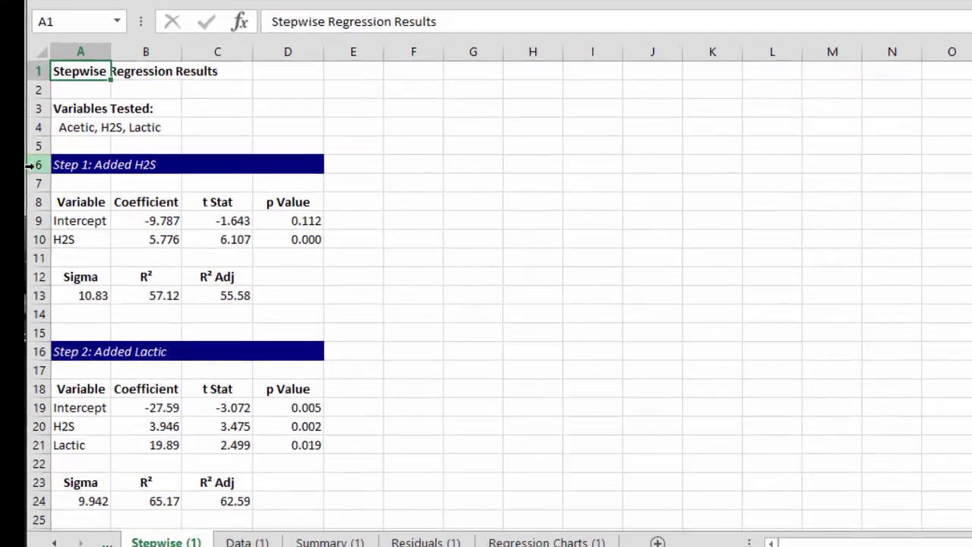
{"action": "left_click", "coordinate": [12, 225]}
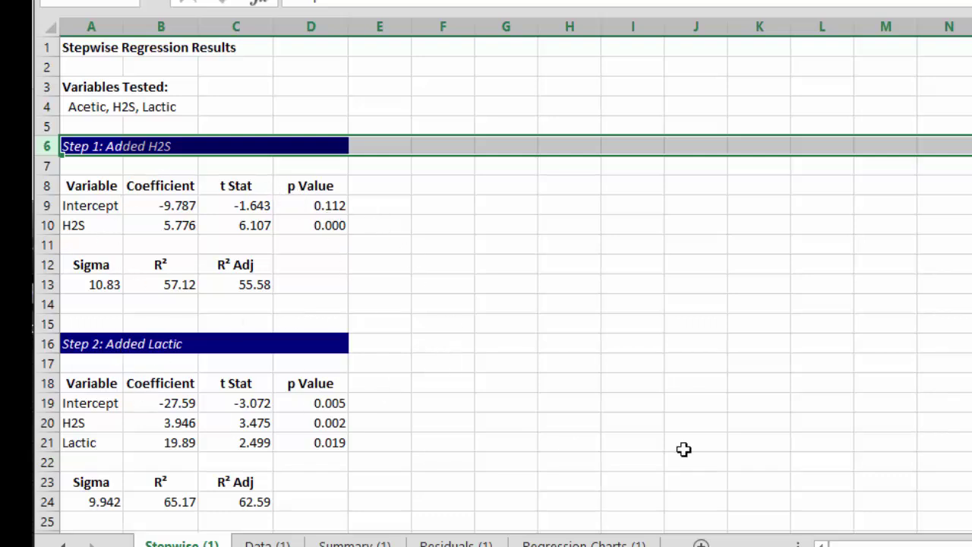
{"action": "scroll", "coordinate": [501, 288], "scroll_direction": "down", "scroll_amount": 1}
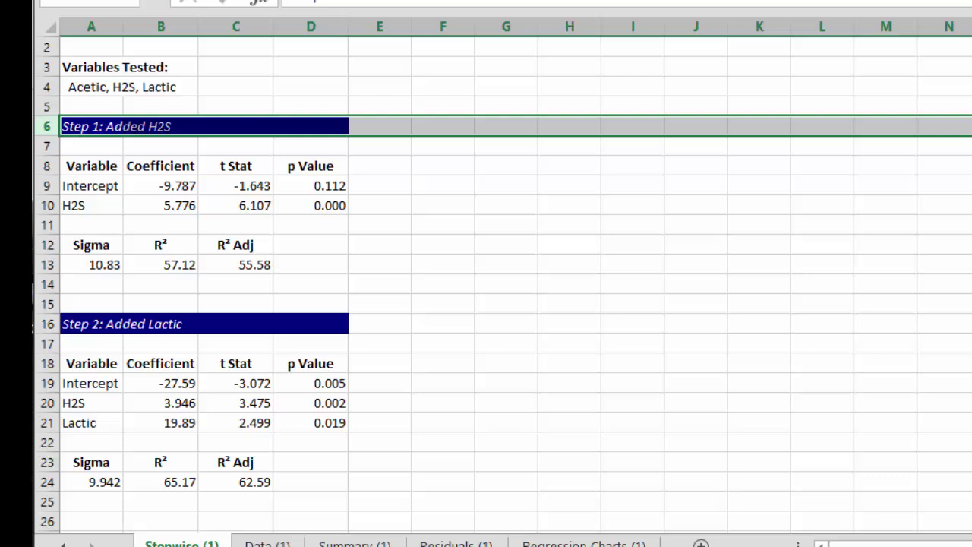
{"action": "left_click", "coordinate": [94, 406]}
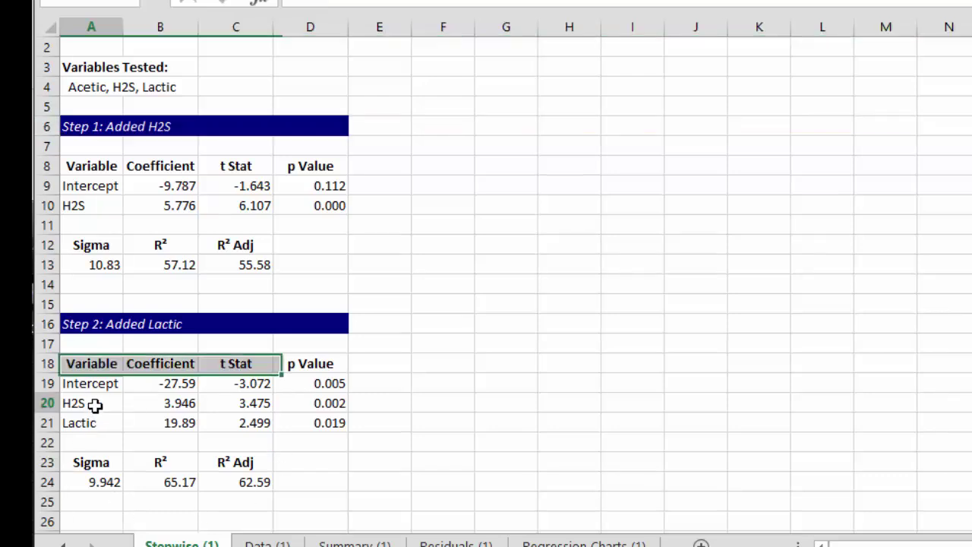
{"action": "left_click", "coordinate": [86, 420]}
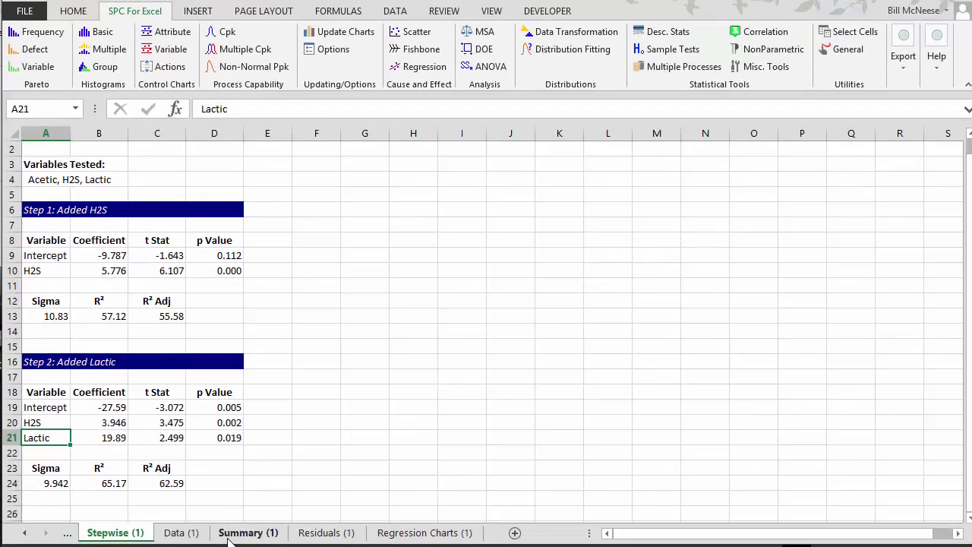
{"action": "left_click", "coordinate": [354, 542]}
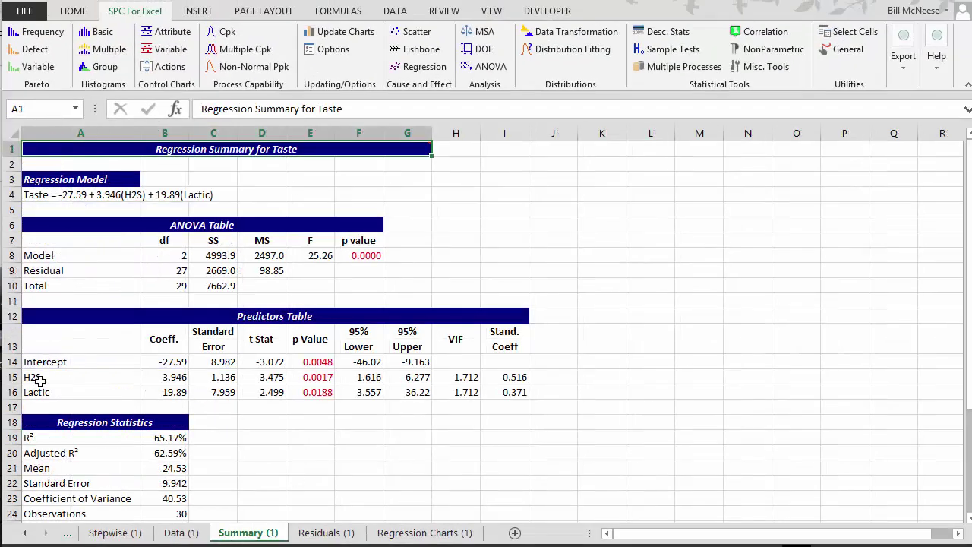